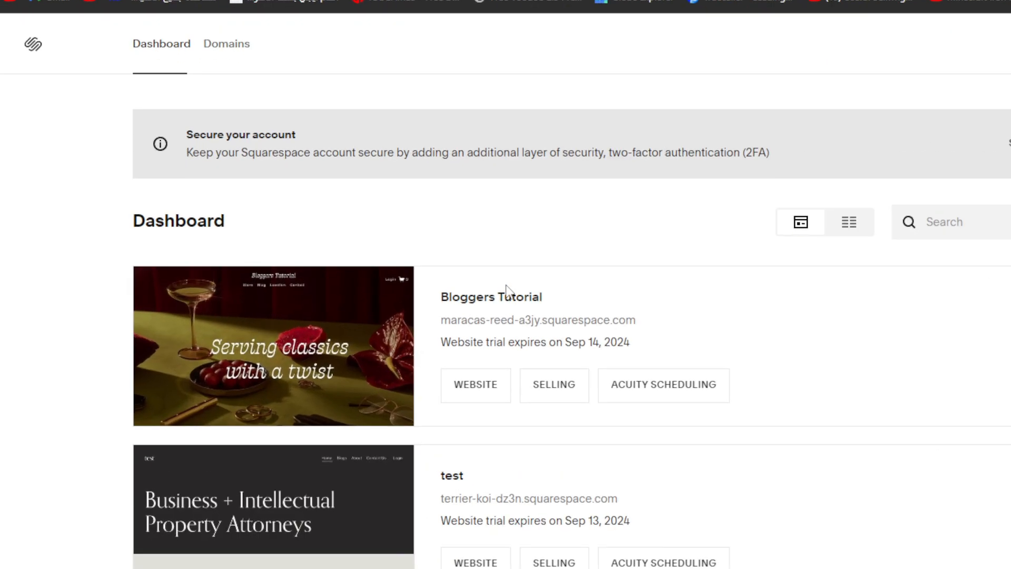
- Open the Bloggers Tutorial website from the account dashboard and look over its home page
{"action": "mouse_move", "coordinate": [288, 297]}
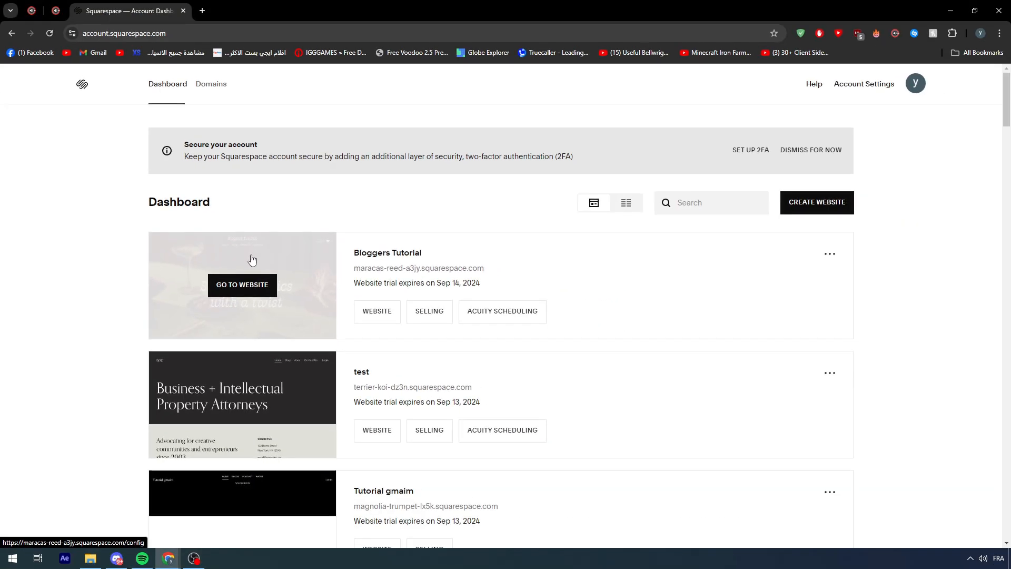
{"action": "left_click", "coordinate": [241, 287]}
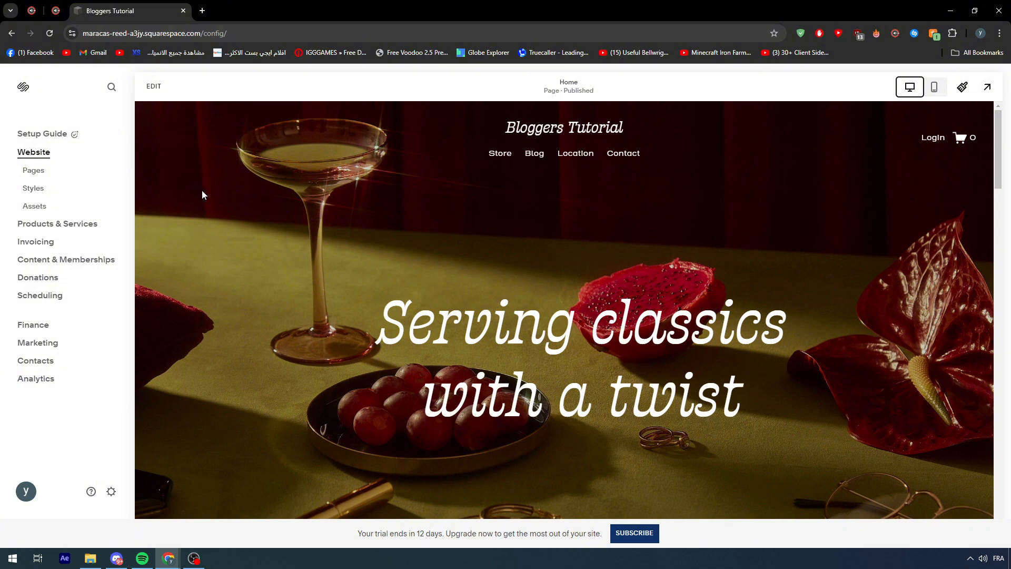
{"action": "scroll", "coordinate": [286, 197], "scroll_direction": "down", "scroll_amount": 5}
{"action": "scroll", "coordinate": [293, 255], "scroll_direction": "up", "scroll_amount": 4}
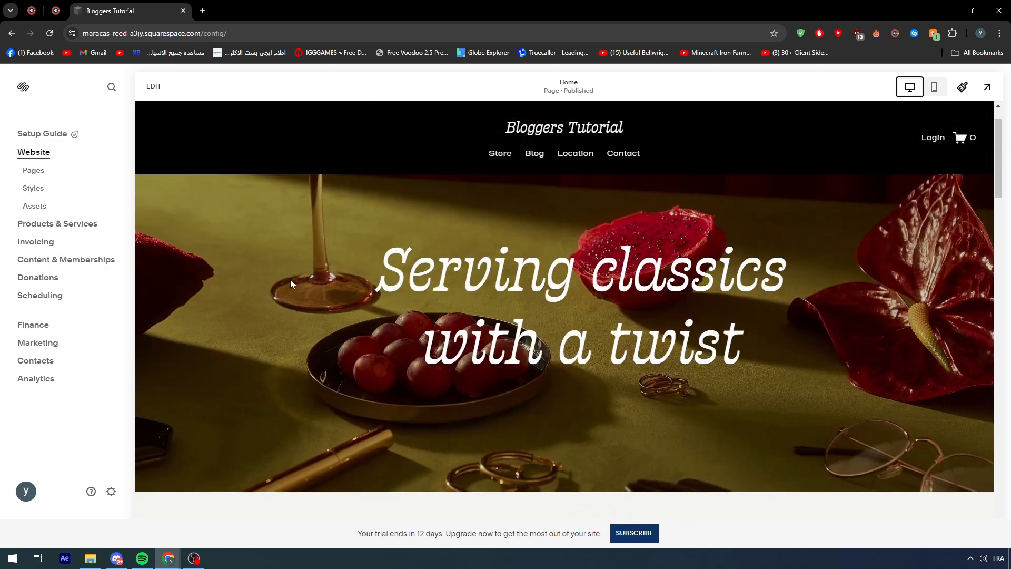
{"action": "left_click", "coordinate": [194, 557]}
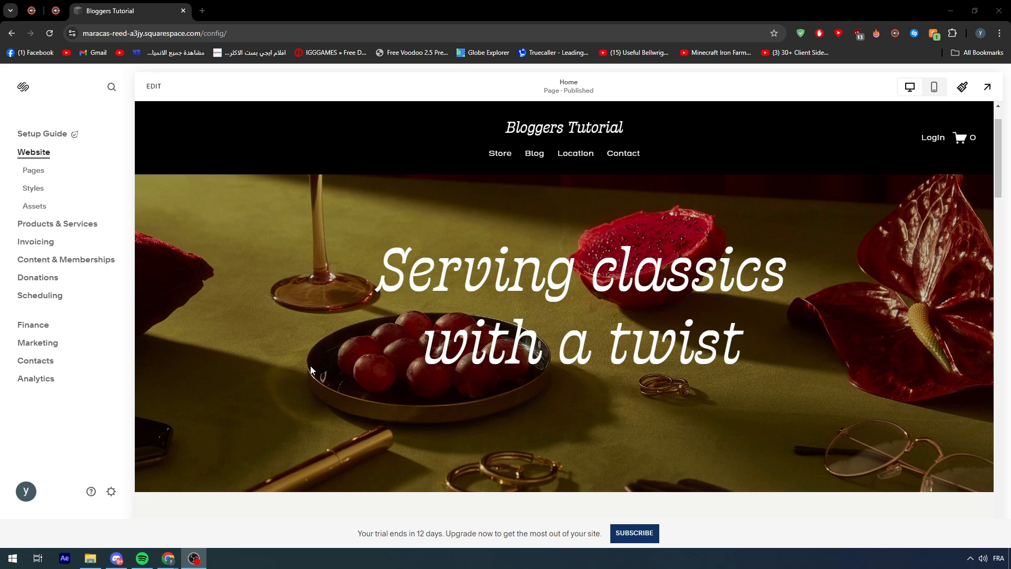
- Search Google for "pizza recipe" in a new browser tab
{"action": "key", "text": "ctrl+t"}
{"action": "left_click", "coordinate": [389, 293]}
{"action": "type", "text": "p"}
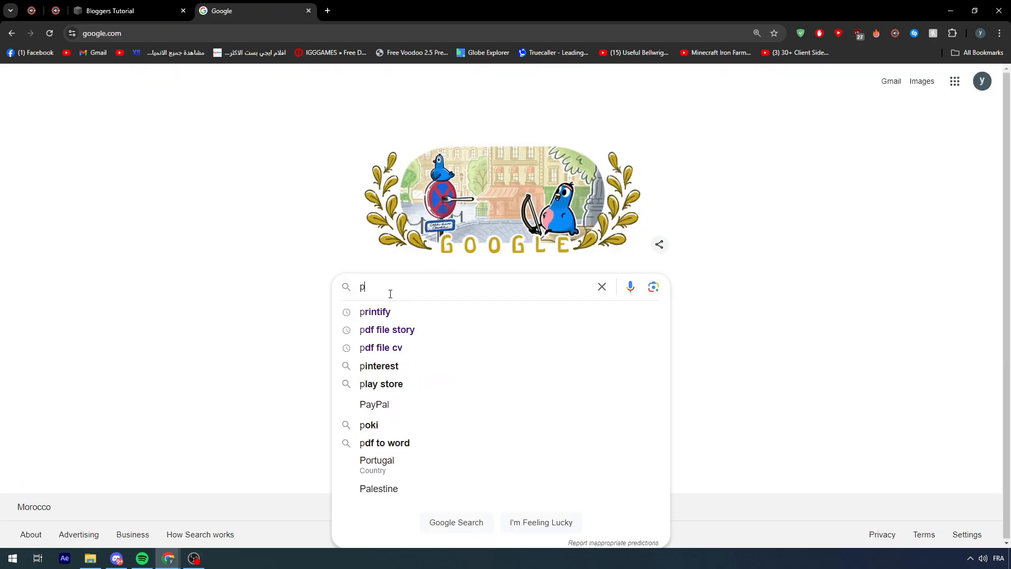
{"action": "type", "text": "izza"}
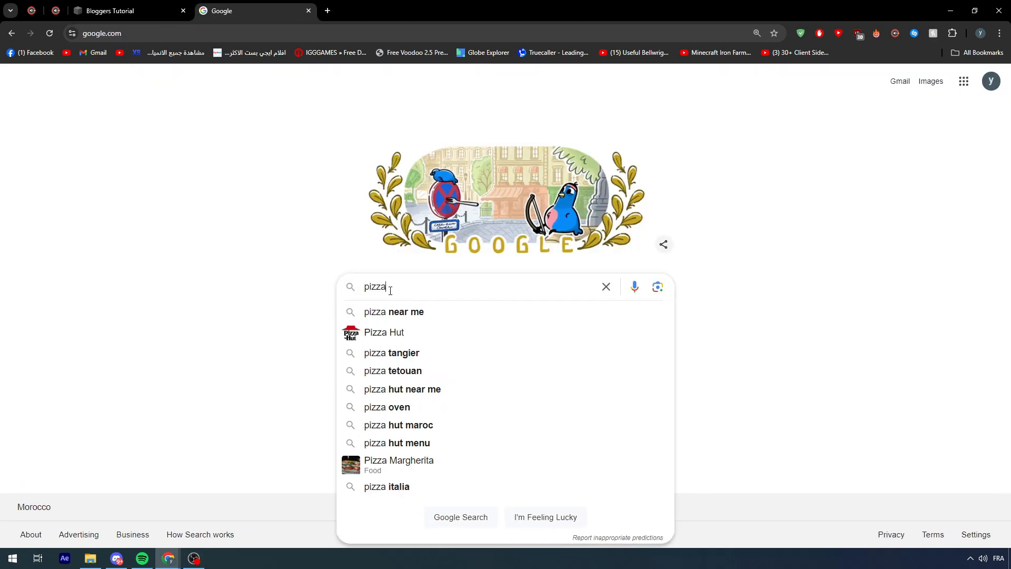
{"action": "double_click", "coordinate": [438, 284]}
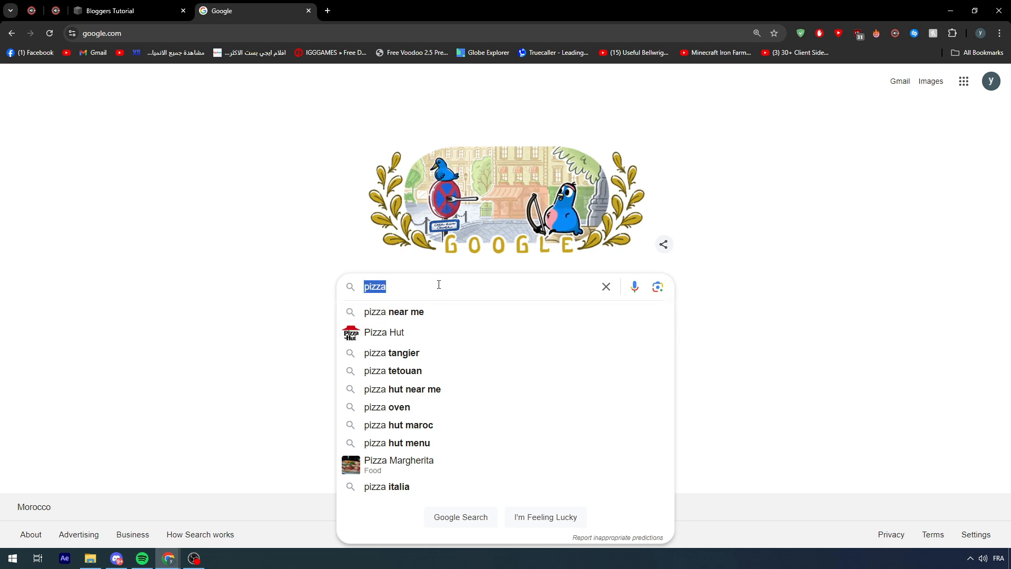
{"action": "left_click", "coordinate": [439, 284]}
{"action": "type", "text": "recipe"}
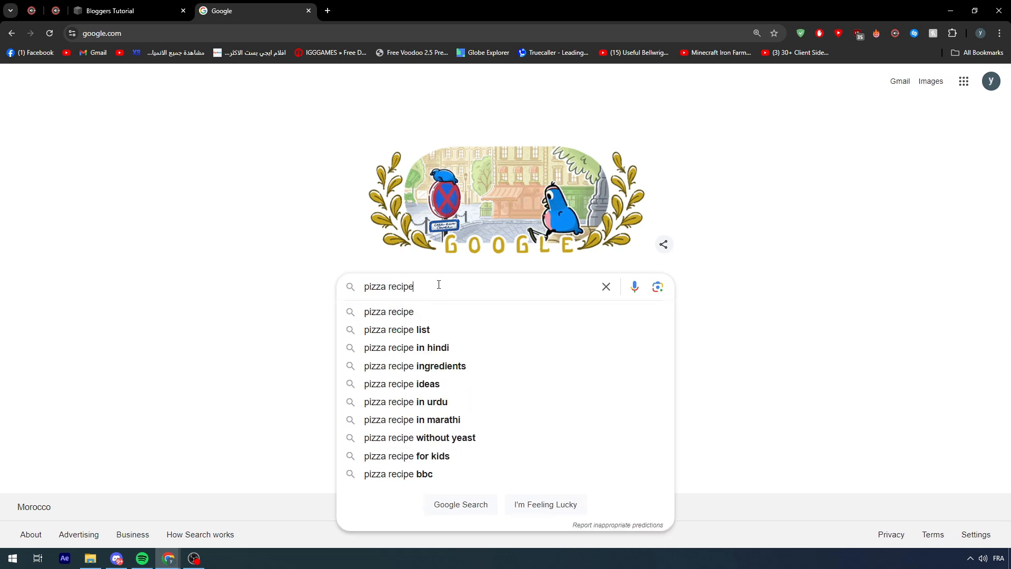
{"action": "key", "text": "Return"}
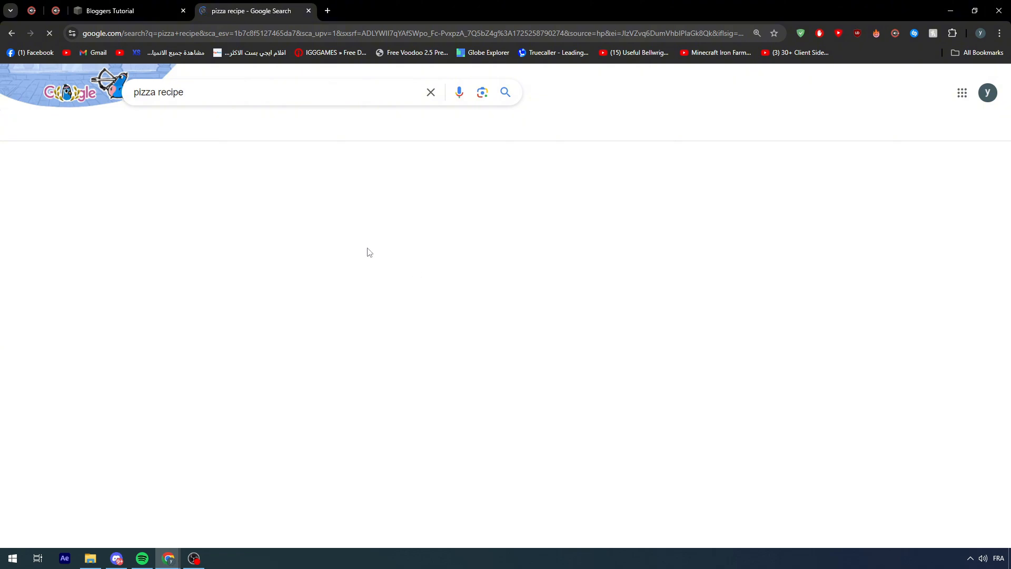
- Examine the search results for examples of recipe blog posts, including their titles, descriptions and related searches
{"action": "scroll", "coordinate": [367, 252], "scroll_direction": "down", "scroll_amount": 3}
{"action": "scroll", "coordinate": [365, 253], "scroll_direction": "up", "scroll_amount": 2}
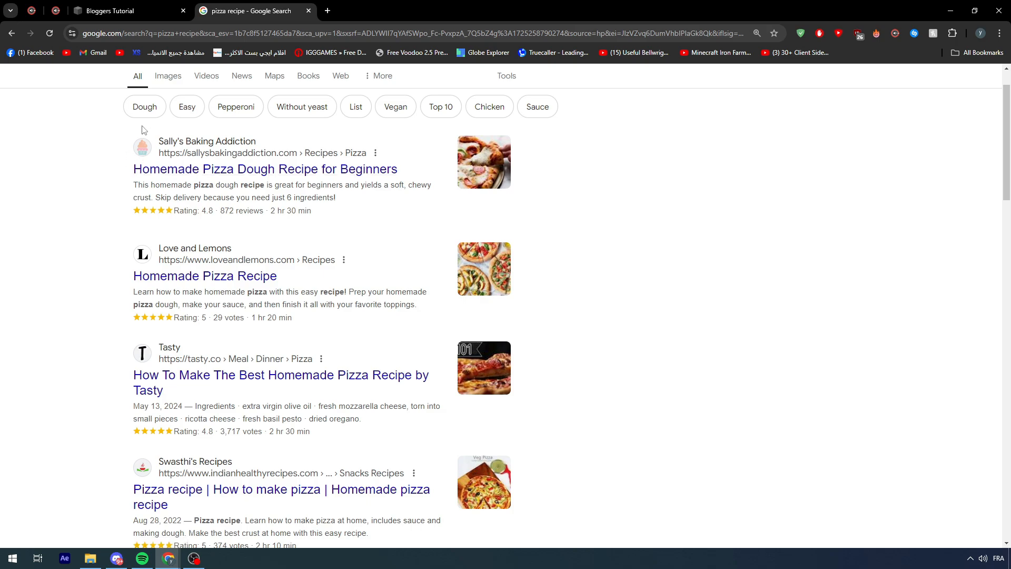
{"action": "scroll", "coordinate": [143, 130], "scroll_direction": "down", "scroll_amount": 15}
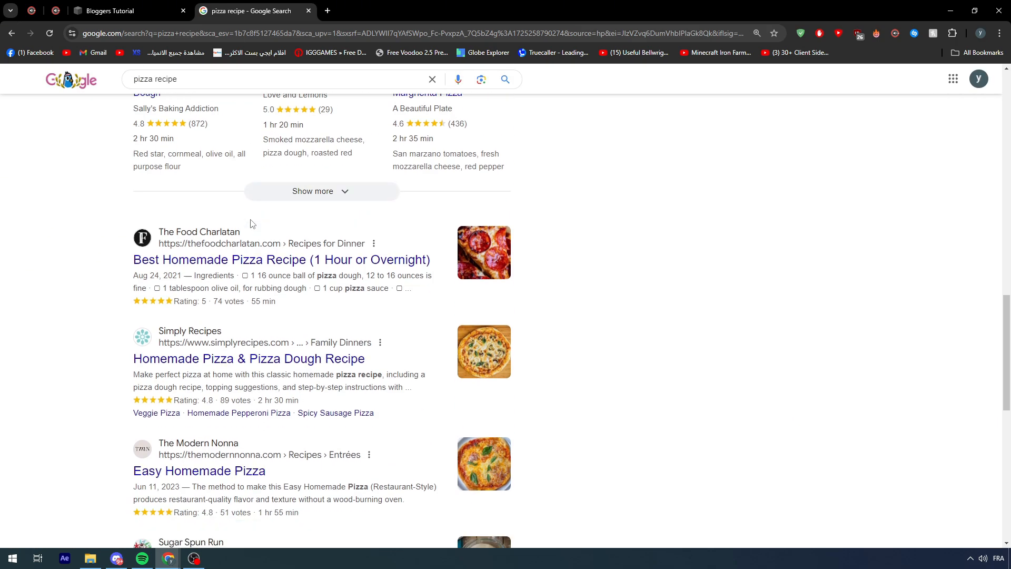
{"action": "scroll", "coordinate": [251, 224], "scroll_direction": "down", "scroll_amount": 10}
{"action": "scroll", "coordinate": [248, 230], "scroll_direction": "up", "scroll_amount": 18}
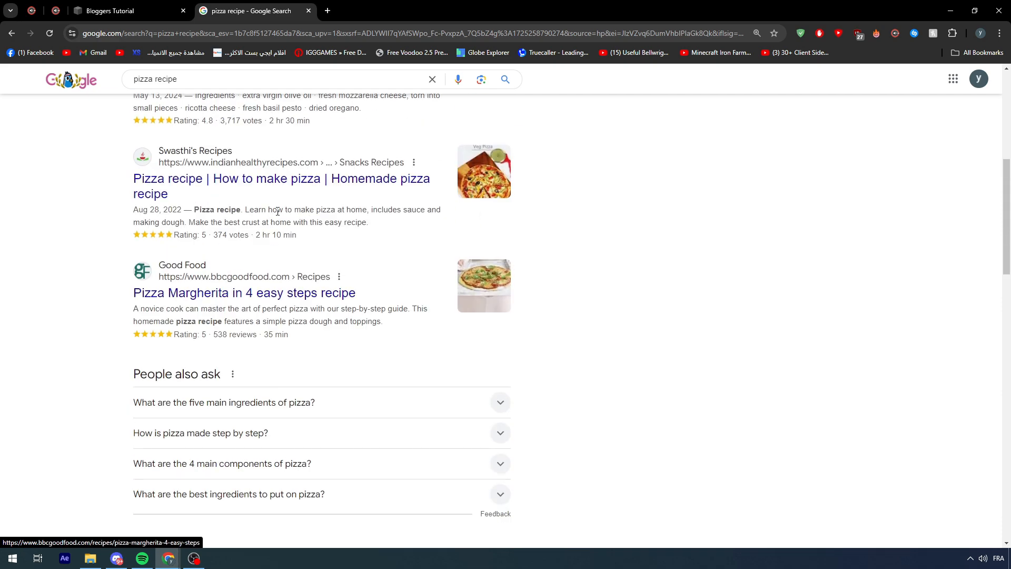
{"action": "scroll", "coordinate": [277, 211], "scroll_direction": "up", "scroll_amount": 7}
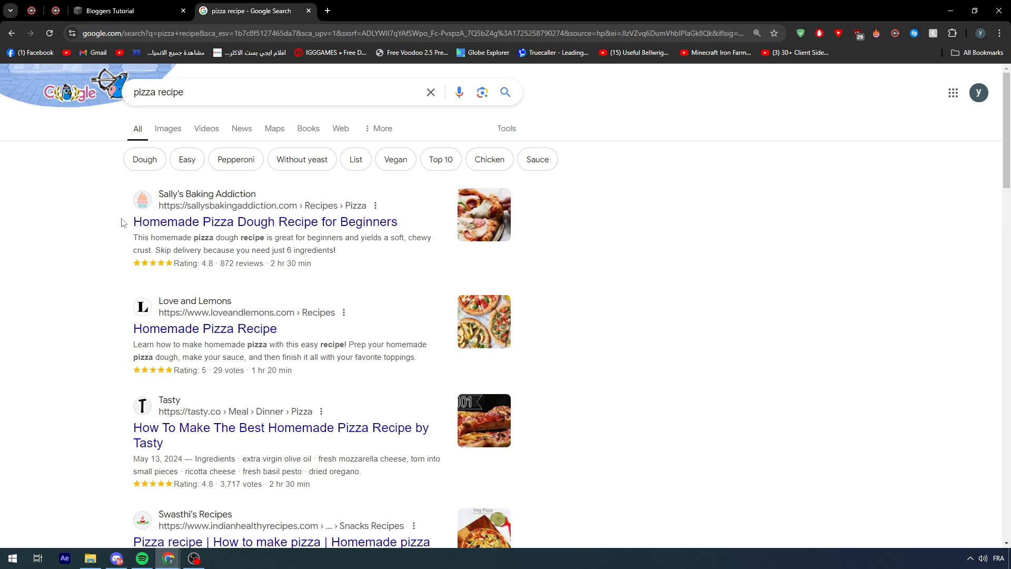
{"action": "left_click_drag", "start_coordinate": [121, 223], "coordinate": [444, 233]}
{"action": "left_click", "coordinate": [426, 233]}
{"action": "left_click_drag", "start_coordinate": [109, 233], "coordinate": [409, 264]}
{"action": "left_click", "coordinate": [409, 264]}
{"action": "scroll", "coordinate": [91, 185], "scroll_direction": "down", "scroll_amount": 2}
{"action": "scroll", "coordinate": [90, 185], "scroll_direction": "down", "scroll_amount": 20}
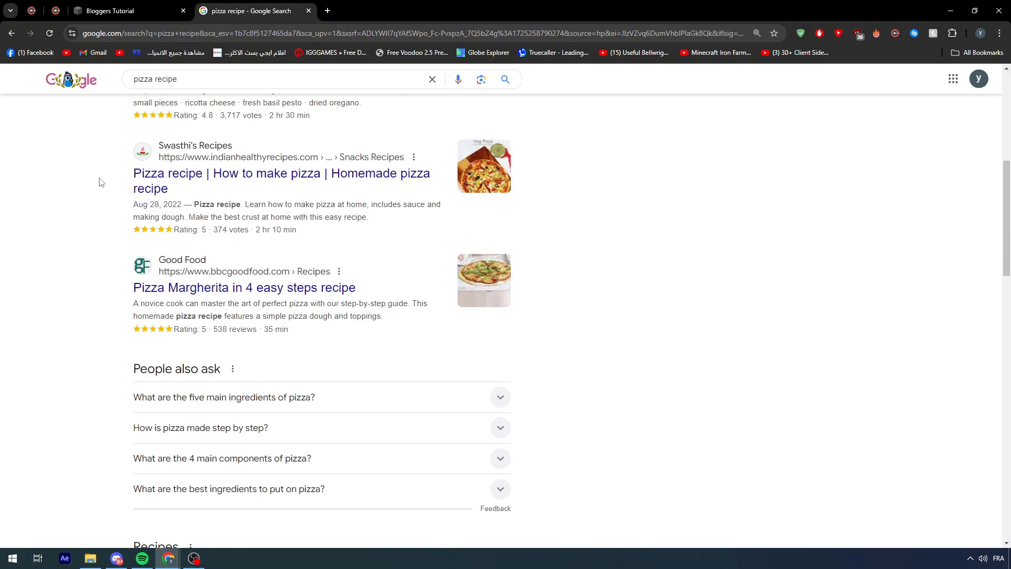
{"action": "scroll", "coordinate": [133, 186], "scroll_direction": "down", "scroll_amount": 3}
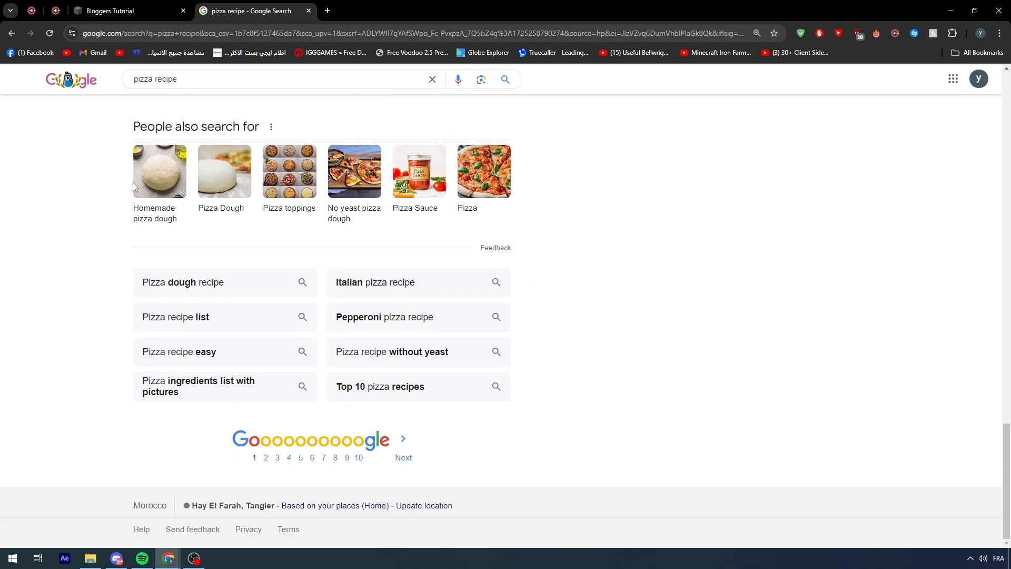
{"action": "scroll", "coordinate": [353, 391], "scroll_direction": "up", "scroll_amount": 5}
{"action": "scroll", "coordinate": [352, 390], "scroll_direction": "up", "scroll_amount": 20}
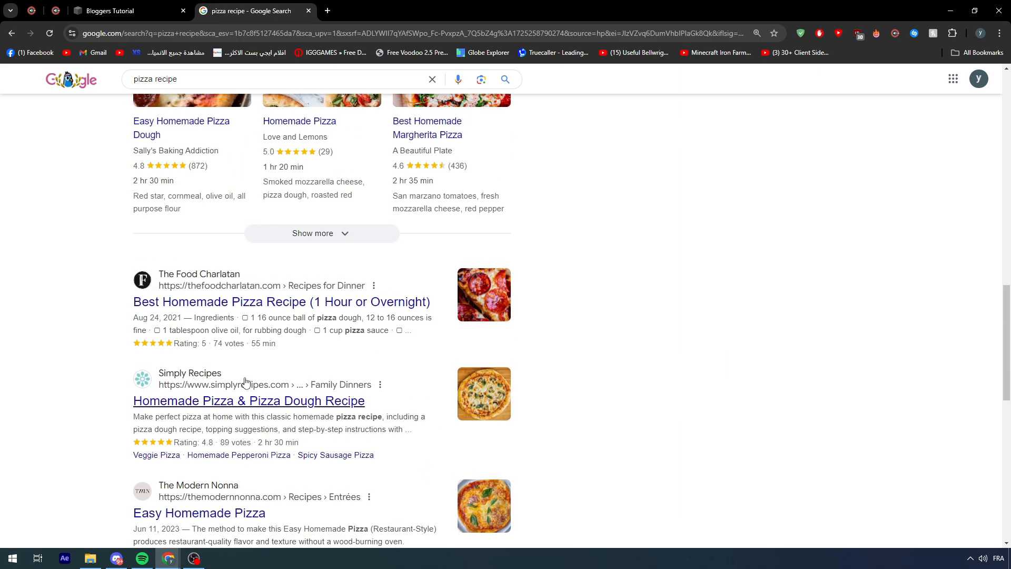
- Open the Homemade Pizza Dough Recipe for Beginners result, read through its text, images and ingredient list, and close the page
{"action": "left_click_drag", "start_coordinate": [300, 250], "coordinate": [113, 220]}
{"action": "left_click", "coordinate": [111, 222]}
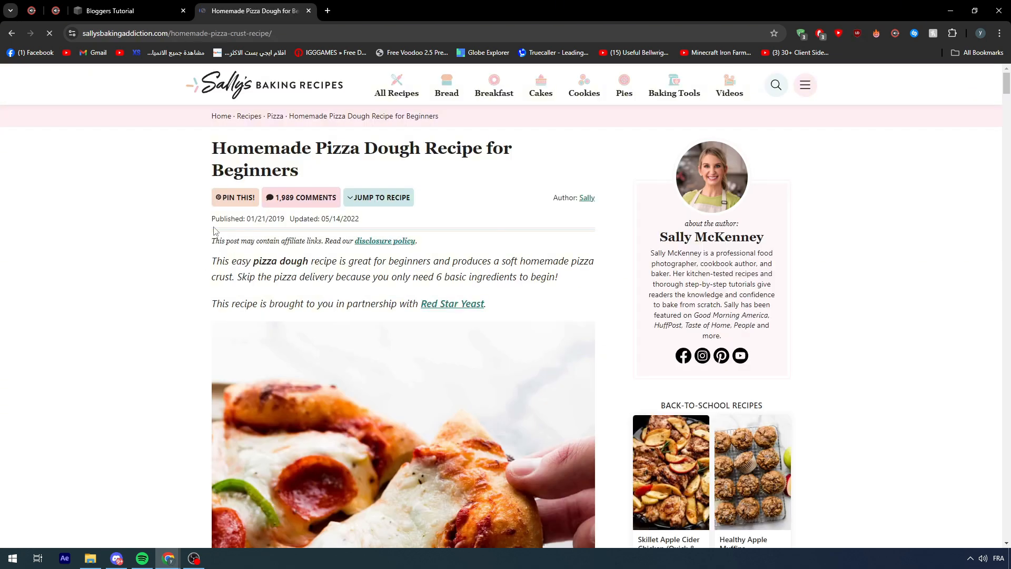
{"action": "left_click_drag", "start_coordinate": [211, 245], "coordinate": [482, 279]}
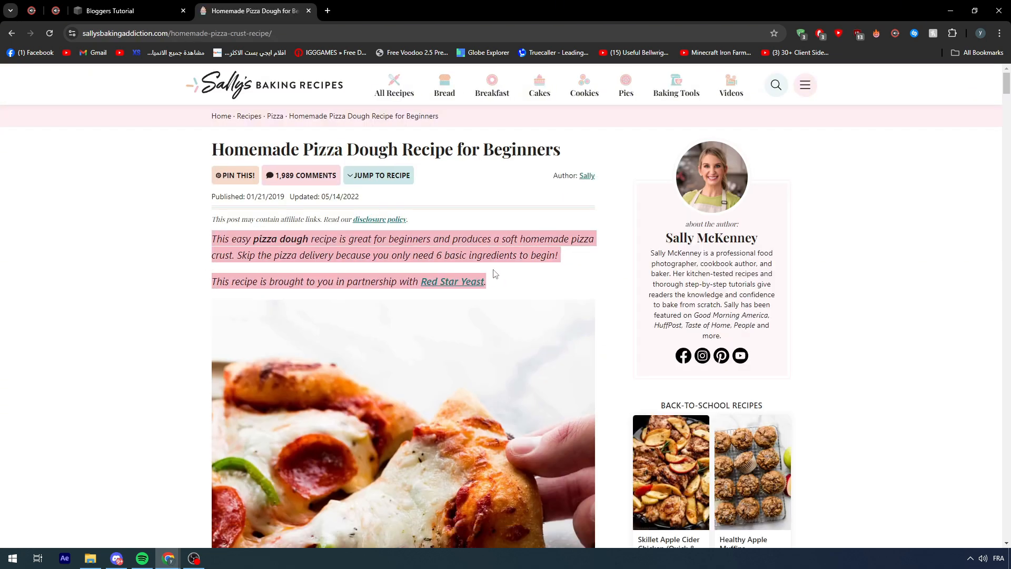
{"action": "left_click", "coordinate": [483, 279]}
{"action": "scroll", "coordinate": [490, 282], "scroll_direction": "down", "scroll_amount": 7}
{"action": "scroll", "coordinate": [491, 286], "scroll_direction": "down", "scroll_amount": 6}
{"action": "scroll", "coordinate": [447, 264], "scroll_direction": "up", "scroll_amount": 6}
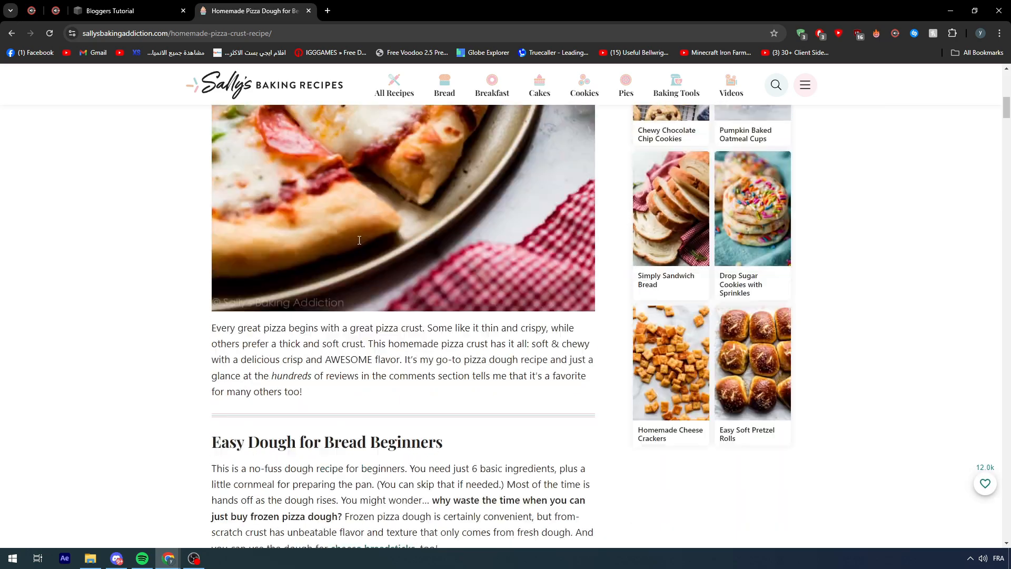
{"action": "left_click_drag", "start_coordinate": [521, 255], "coordinate": [442, 271]}
{"action": "scroll", "coordinate": [441, 270], "scroll_direction": "down", "scroll_amount": 15}
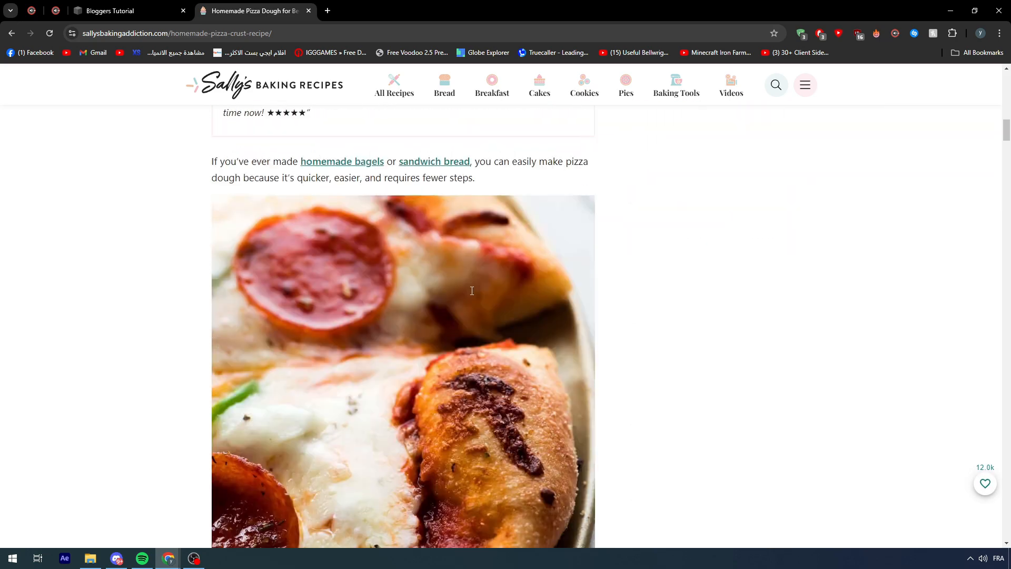
{"action": "scroll", "coordinate": [441, 270], "scroll_direction": "down", "scroll_amount": 10}
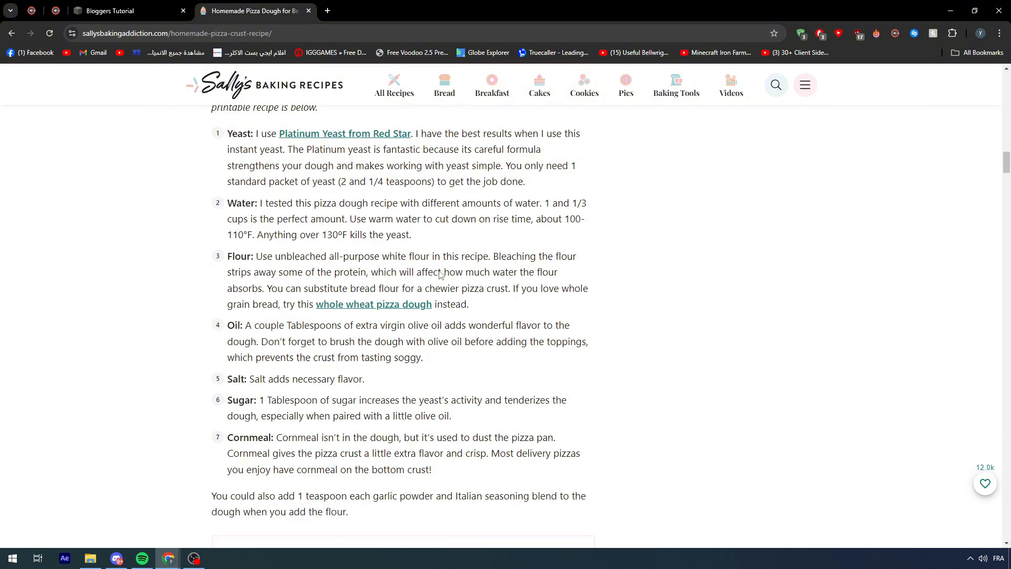
{"action": "left_click_drag", "start_coordinate": [384, 248], "coordinate": [242, 223]}
{"action": "left_click", "coordinate": [242, 223]}
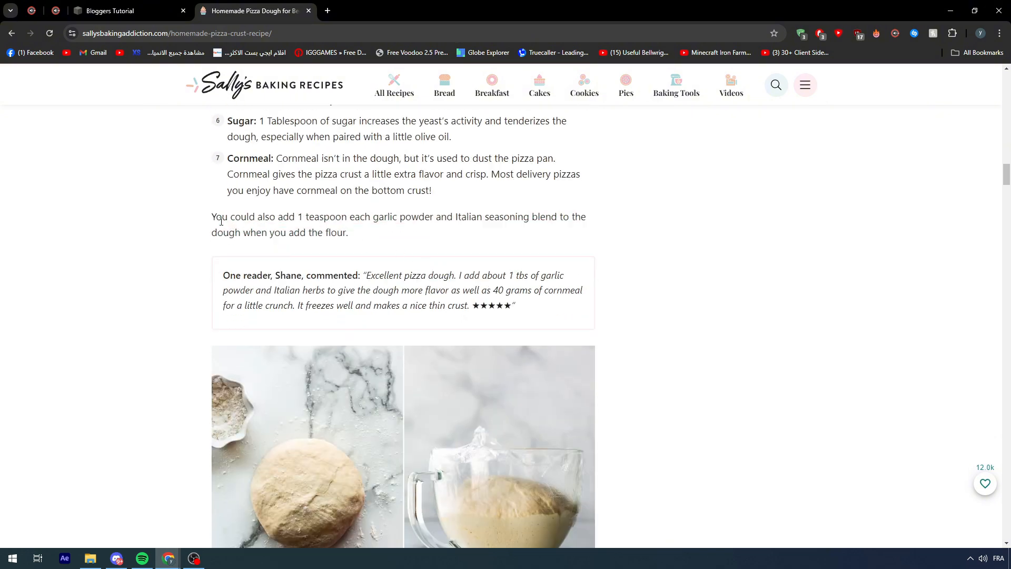
{"action": "scroll", "coordinate": [220, 225], "scroll_direction": "down", "scroll_amount": 10}
{"action": "scroll", "coordinate": [219, 225], "scroll_direction": "down", "scroll_amount": 14}
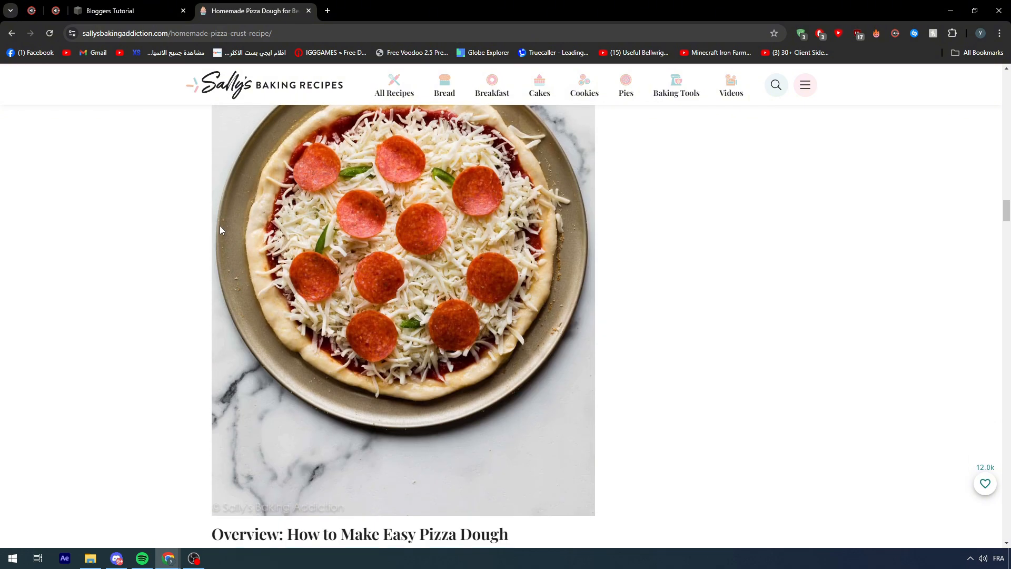
{"action": "scroll", "coordinate": [220, 230], "scroll_direction": "down", "scroll_amount": 15}
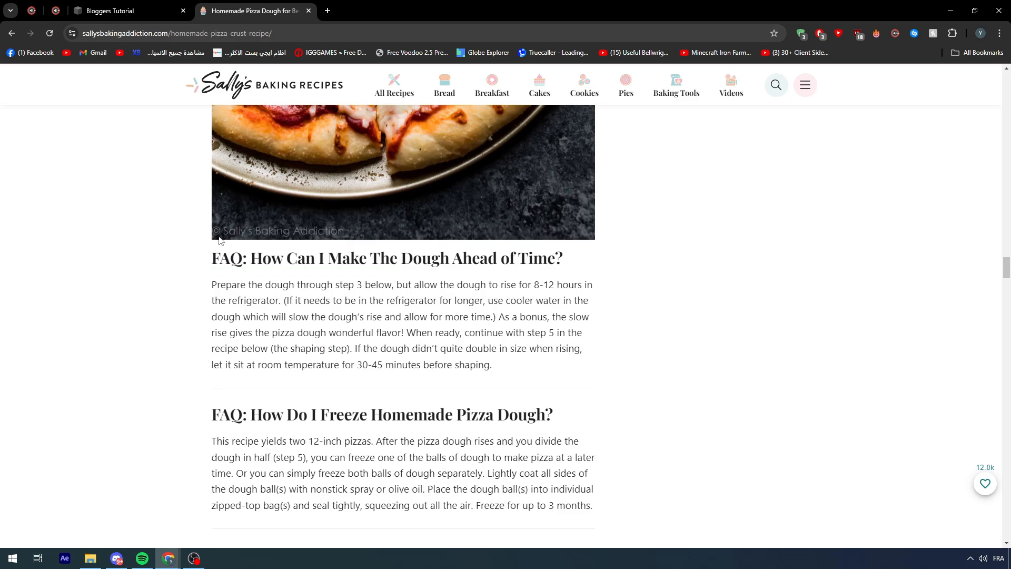
{"action": "left_click", "coordinate": [308, 11]}
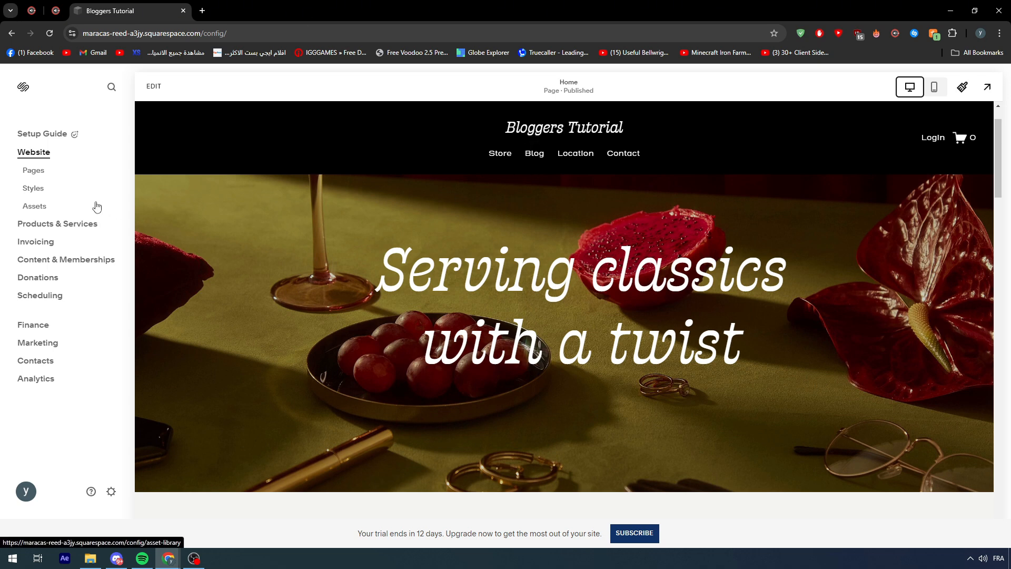
- Create a new post in the website's Blog page
{"action": "left_click", "coordinate": [36, 176]}
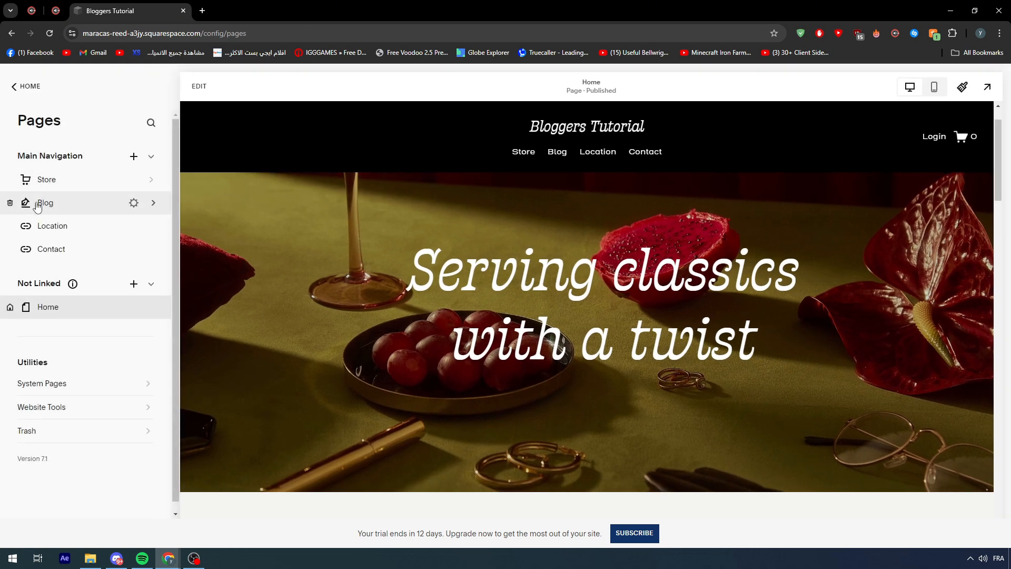
{"action": "left_click", "coordinate": [50, 201]}
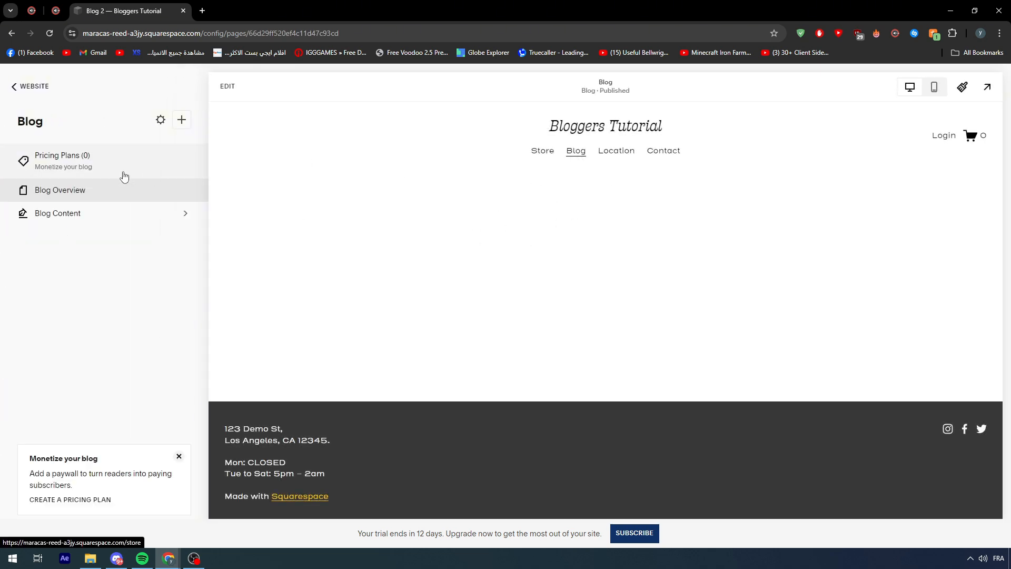
{"action": "left_click", "coordinate": [181, 121]}
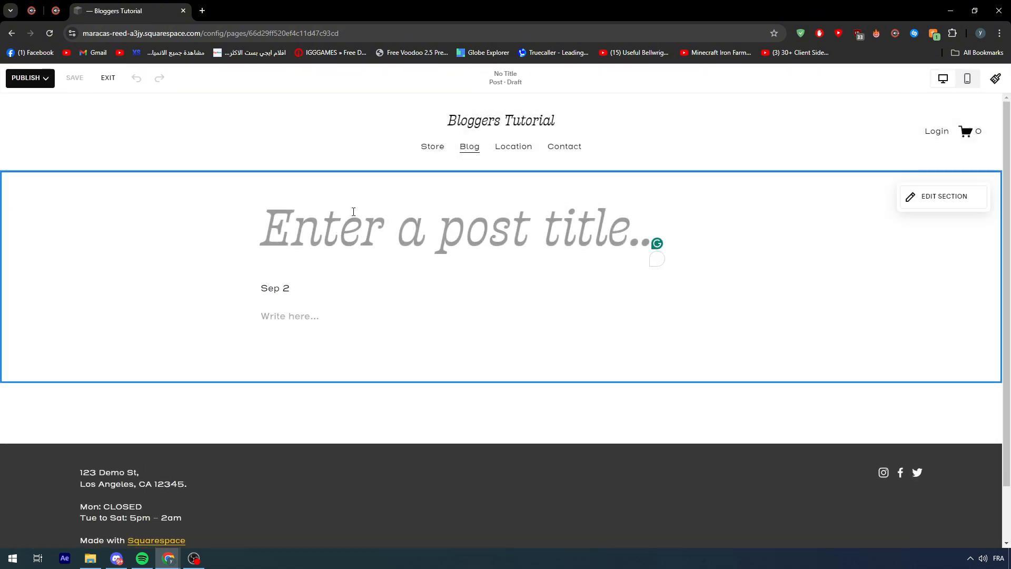
- Title the new blog post "Margarita Pizza"
{"action": "type", "text": "Pi"}
{"action": "key", "text": "BackSpace"}
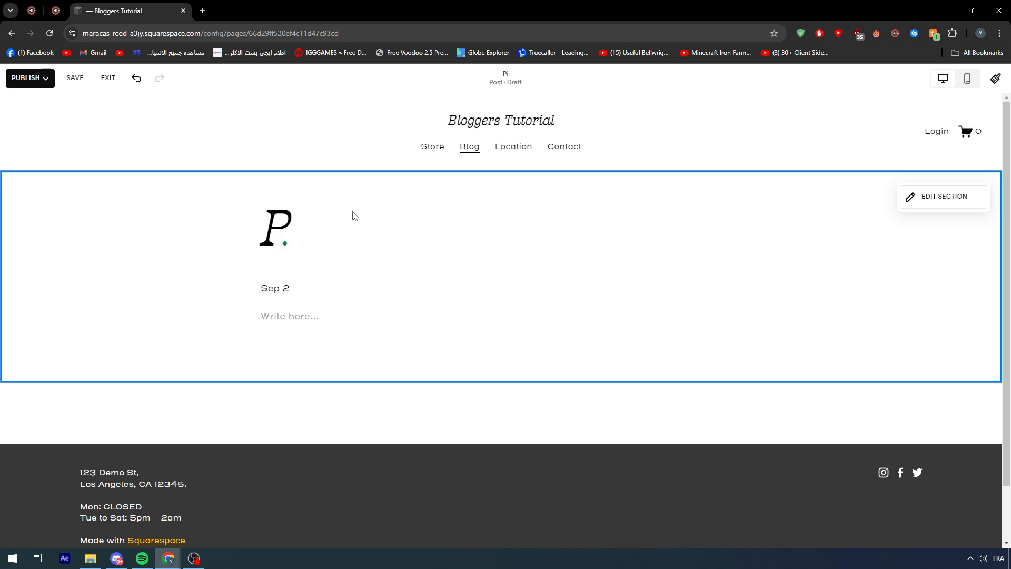
{"action": "key", "text": "BackSpace"}
{"action": "type", "text": "Marg"}
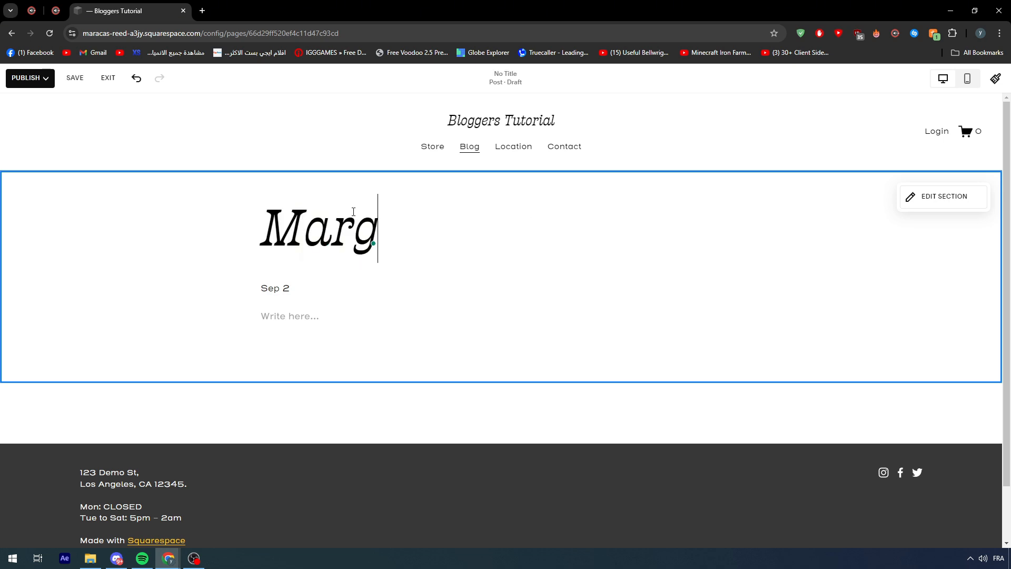
{"action": "type", "text": "arita Pizza"}
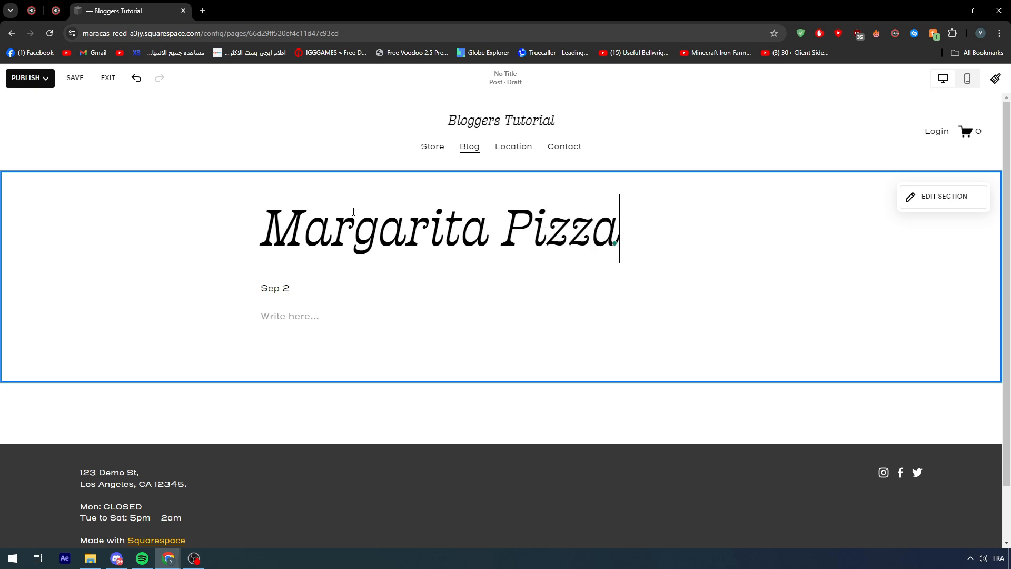
{"action": "left_click", "coordinate": [287, 289]}
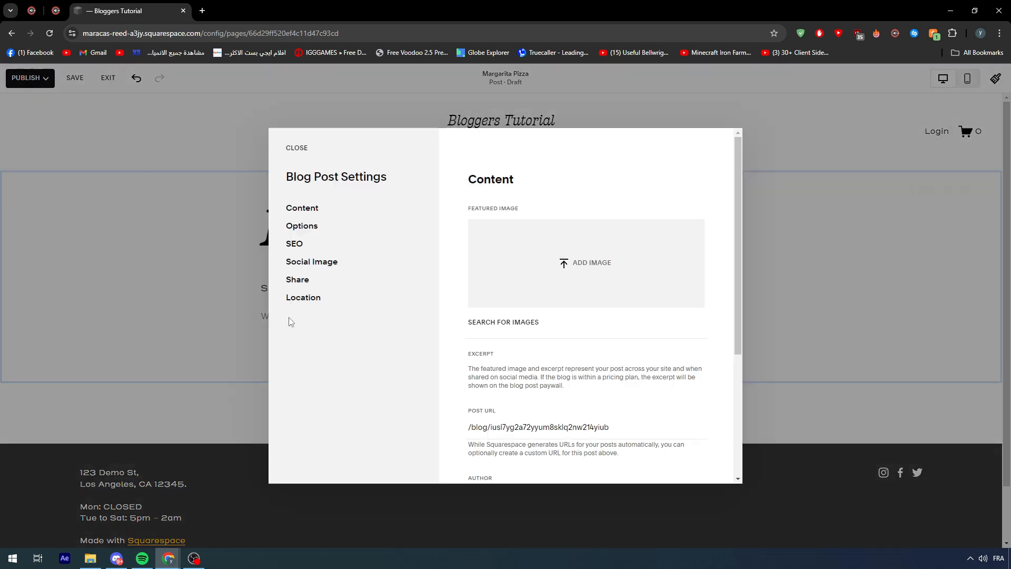
{"action": "left_click", "coordinate": [222, 316]}
- Write "Margarita pizza Is a very delicious pizza" and "to make it u need few ingrediant" as the opening lines of the post body
{"action": "left_click", "coordinate": [310, 320]}
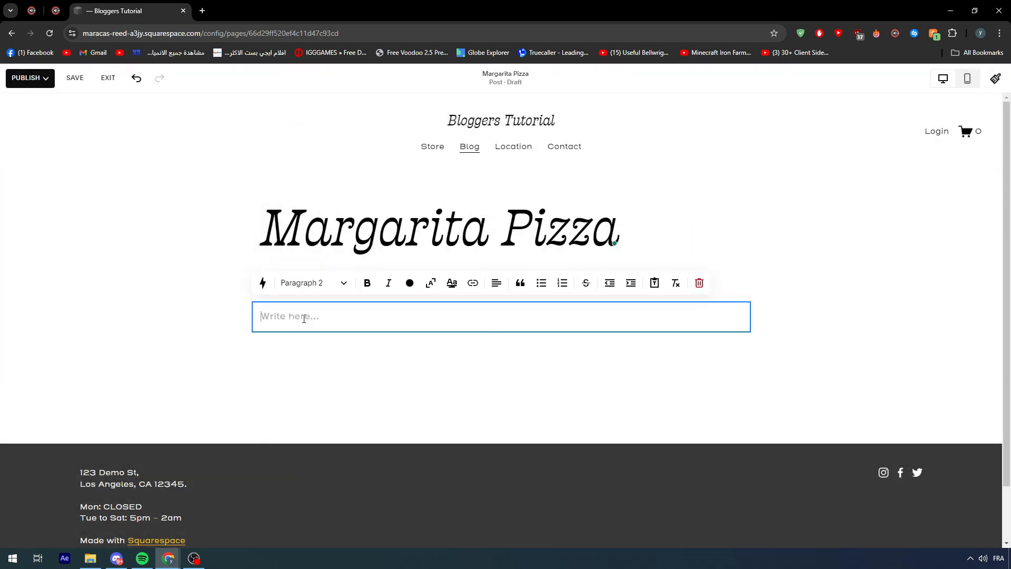
{"action": "type", "text": "M"}
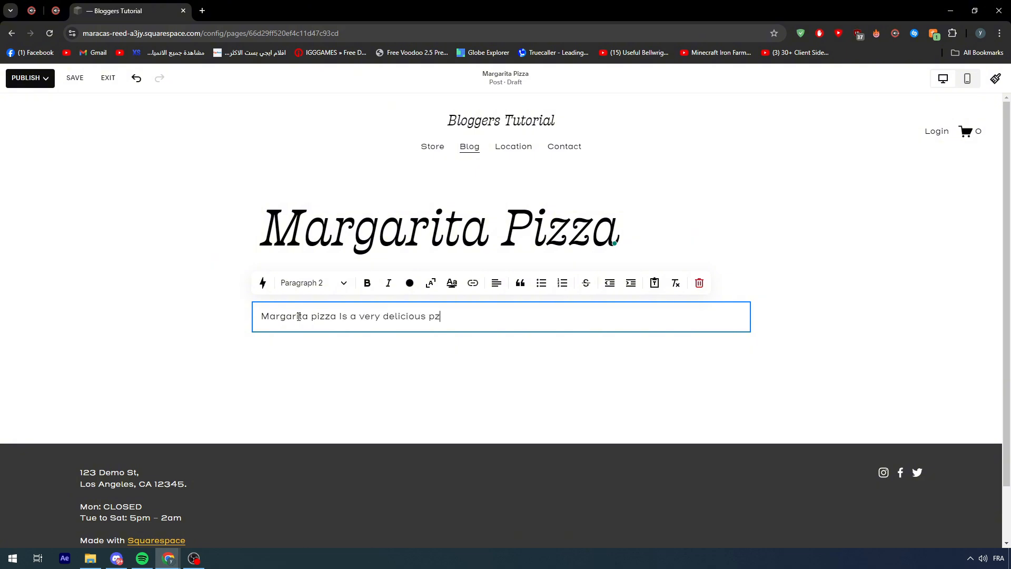
{"action": "key", "text": "Return"}
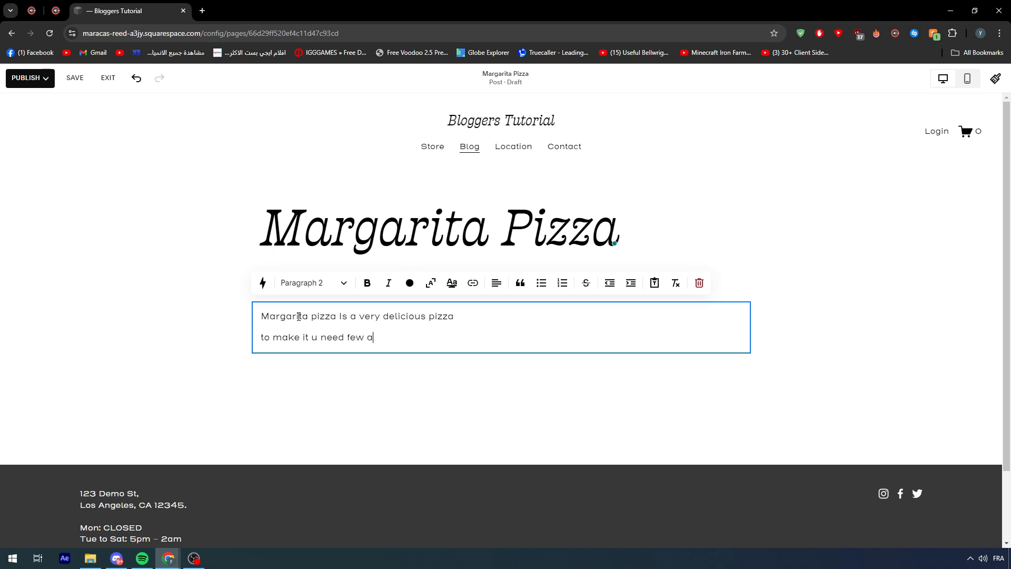
{"action": "type", "text": "nt"}
{"action": "key", "text": "Return"}
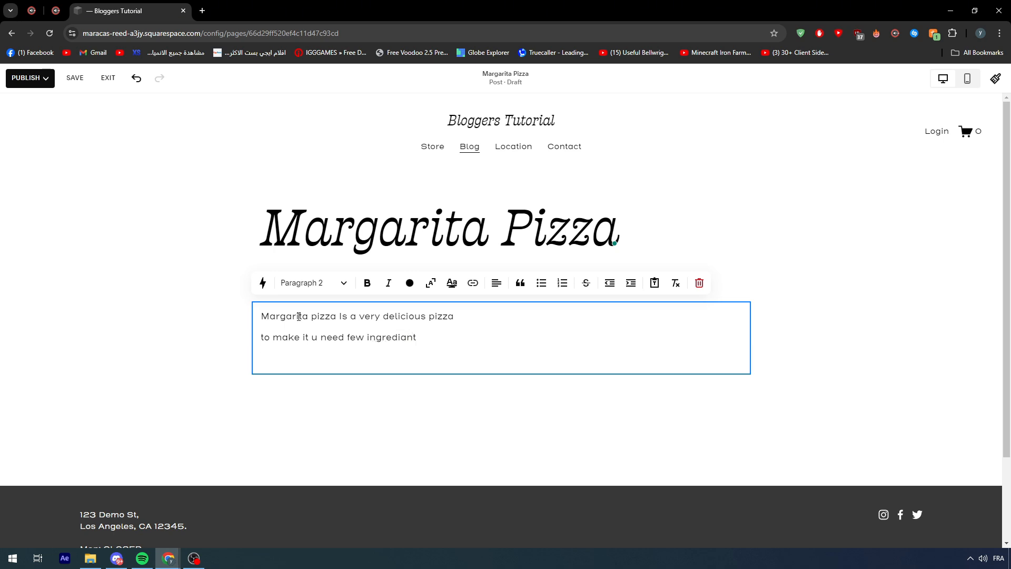
- List the ingredients "1 table spoon of salt", "2 apples" and "300 g cheese" on separate lines below the post's introduction
{"action": "type", "text": "1 table spoon "}
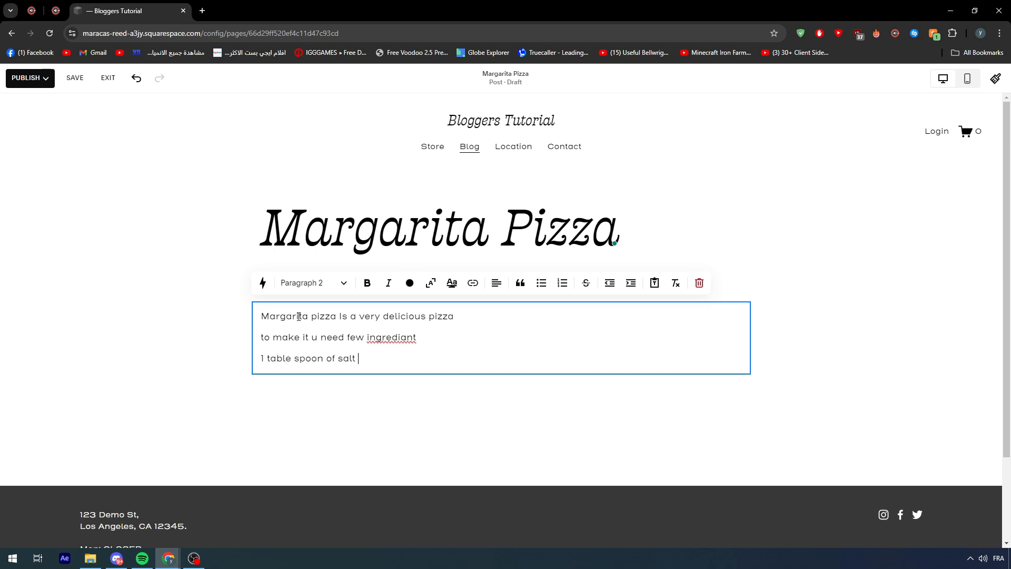
{"action": "type", "text": "of salt"}
{"action": "key", "text": "Return"}
{"action": "type", "text": "2 "}
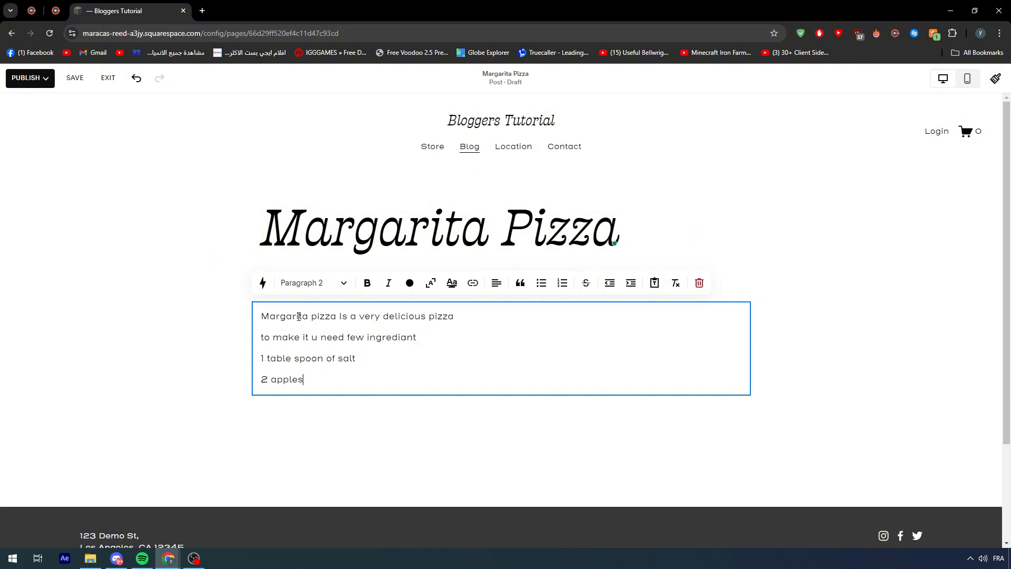
{"action": "type", "text": "apples"}
{"action": "key", "text": "Return"}
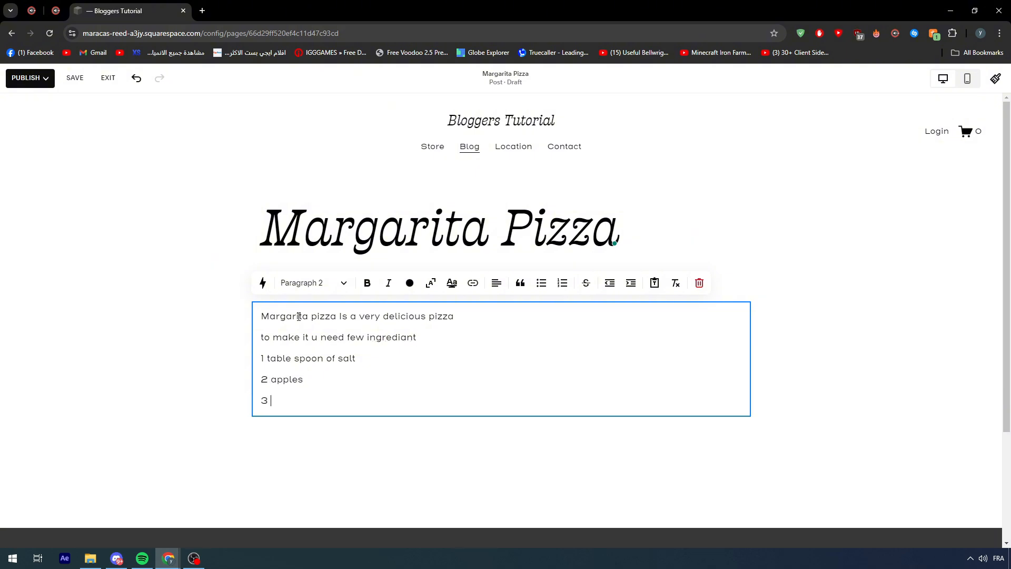
{"action": "key", "text": "BackSpace"}
{"action": "type", "text": "300 g cheese"}
{"action": "key", "text": "Return"}
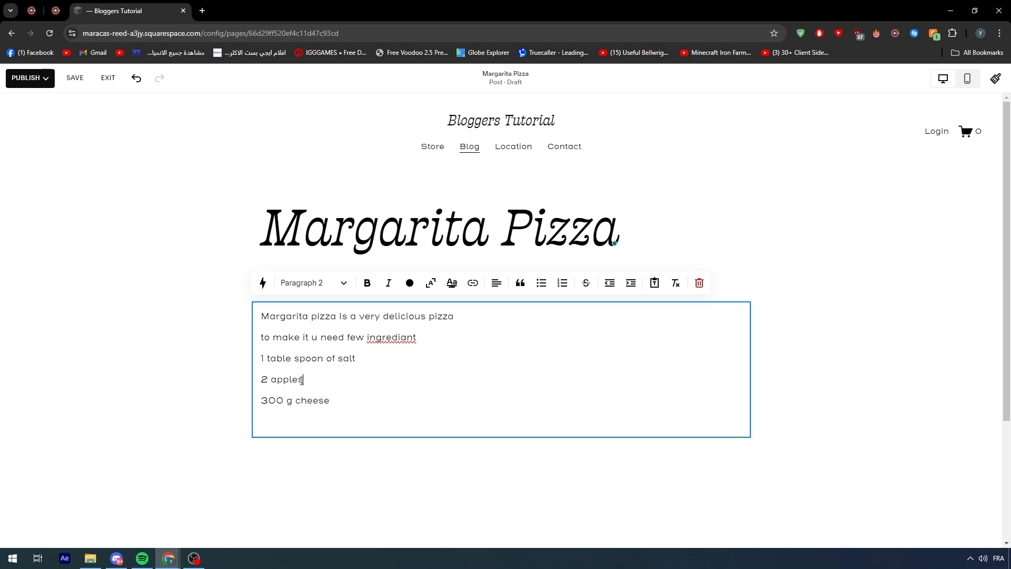
{"action": "left_click", "coordinate": [165, 374]}
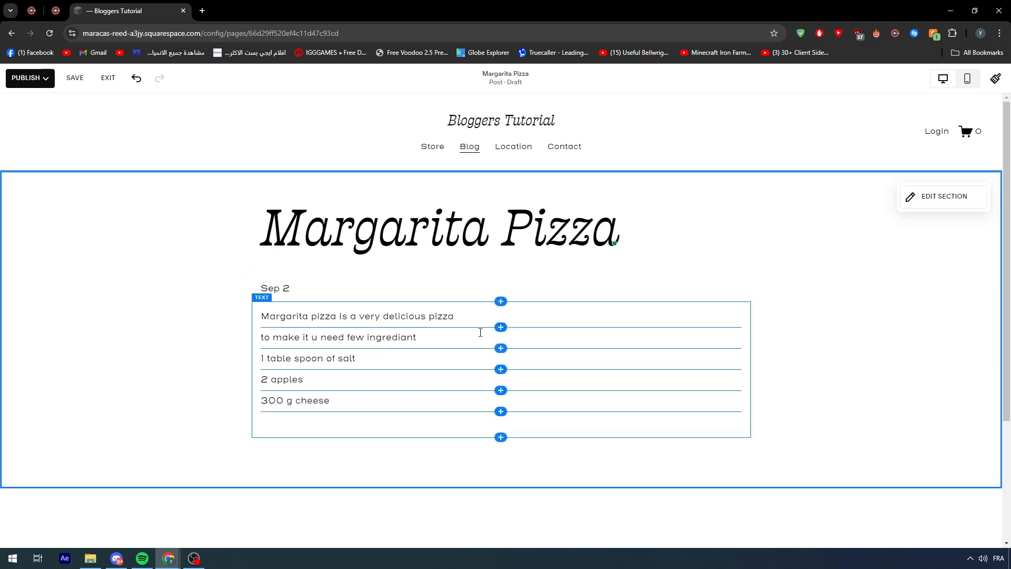
{"action": "scroll", "coordinate": [456, 311], "scroll_direction": "down", "scroll_amount": 3}
{"action": "scroll", "coordinate": [471, 353], "scroll_direction": "up", "scroll_amount": 3}
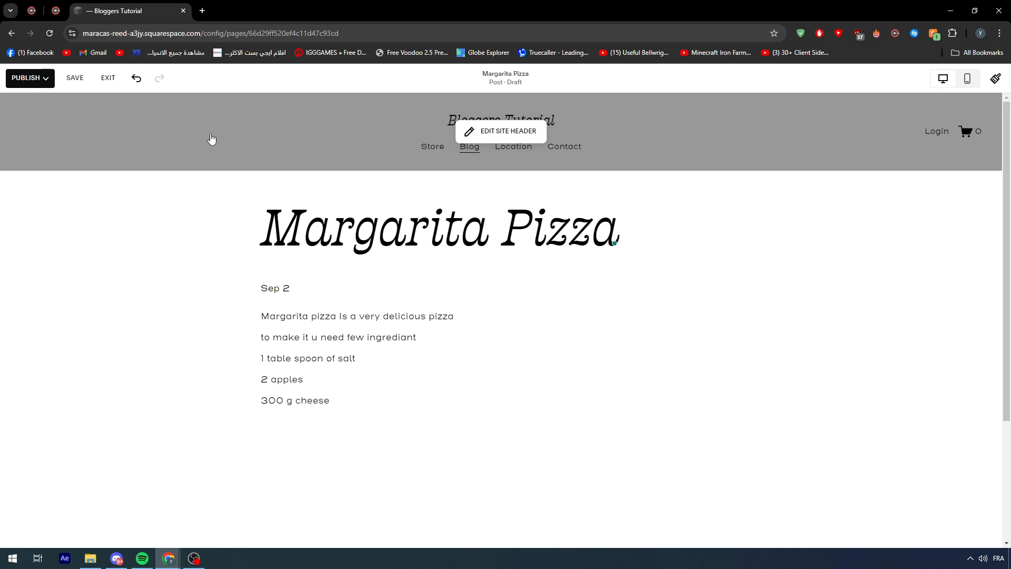
- Copy the whole recipe text from the post body and open ChatGPT in a new browser tab
{"action": "left_click", "coordinate": [366, 410]}
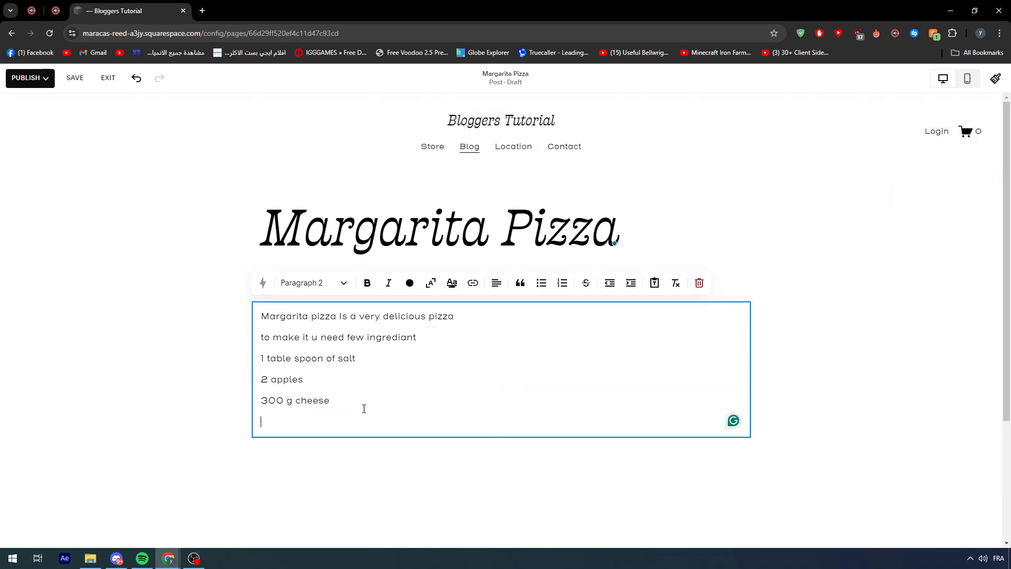
{"action": "left_click_drag", "start_coordinate": [383, 423], "coordinate": [255, 311]}
{"action": "key", "text": "ctrl+c"}
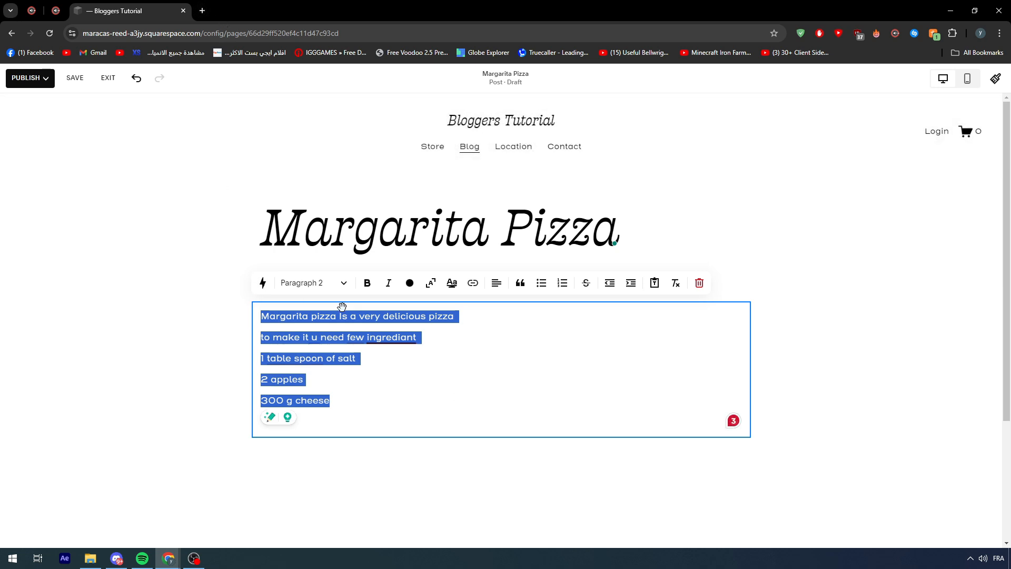
{"action": "left_click", "coordinate": [203, 11]}
{"action": "type", "text": "chat.openai.com"}
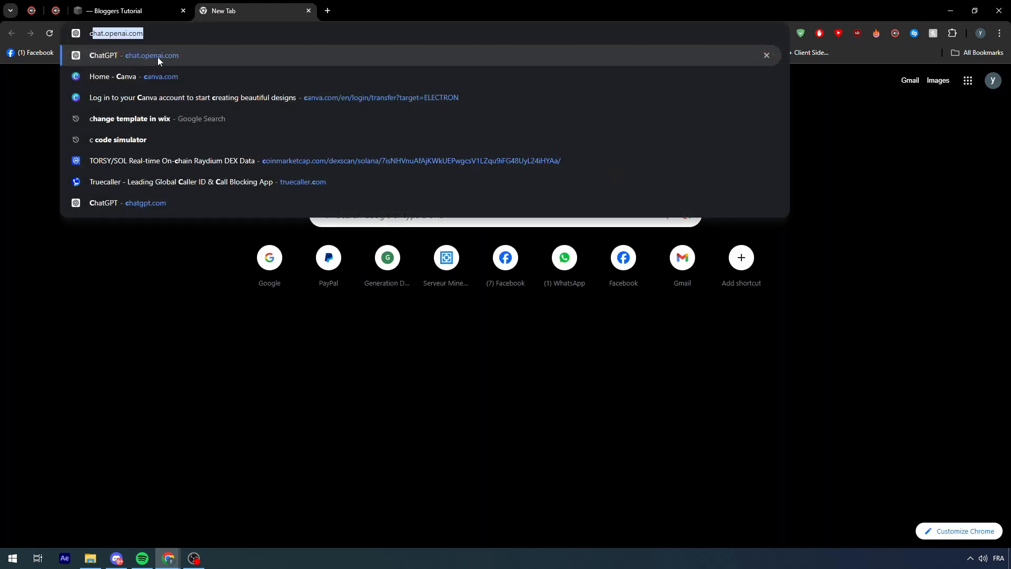
{"action": "key", "text": "Return"}
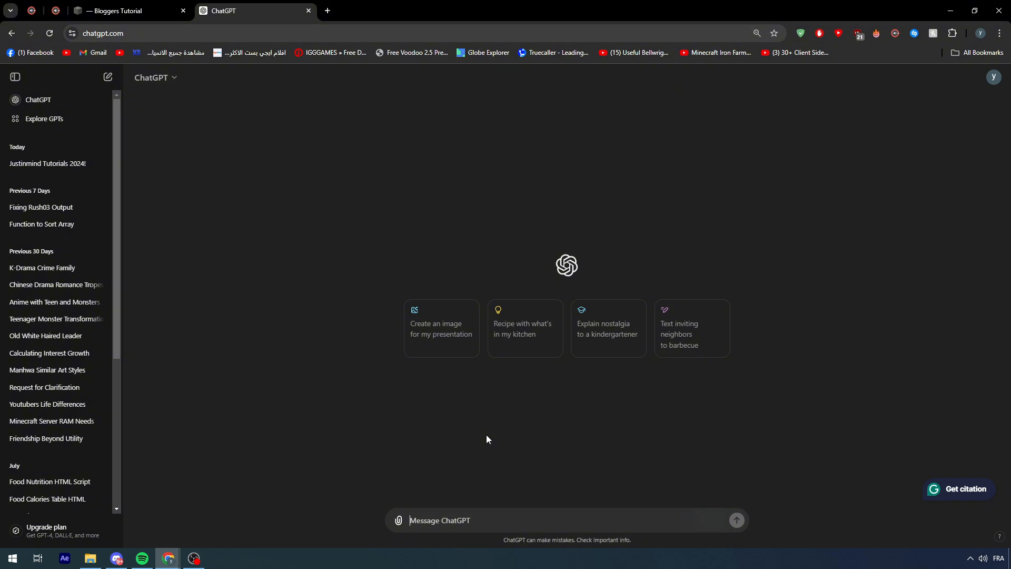
- Send the prompt "i have a margarita pizza recipe can u fix it to make it better" followed by the copied recipe text
{"action": "type", "text": "i have a margarita pizza rec"}
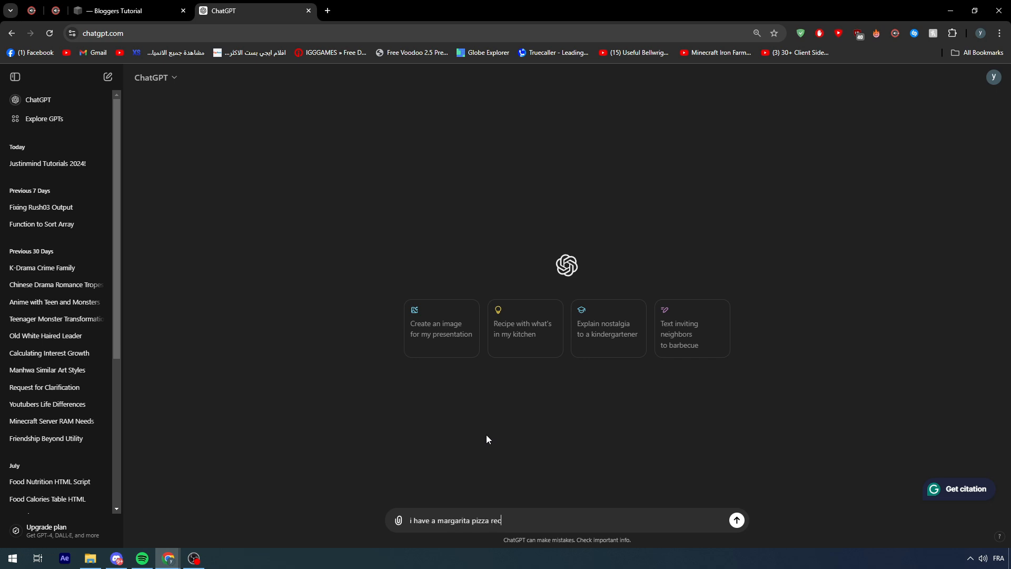
{"action": "type", "text": "ipe can"}
{"action": "type", "text": "u fix it to make it better"}
{"action": "key", "text": "shift+Return"}
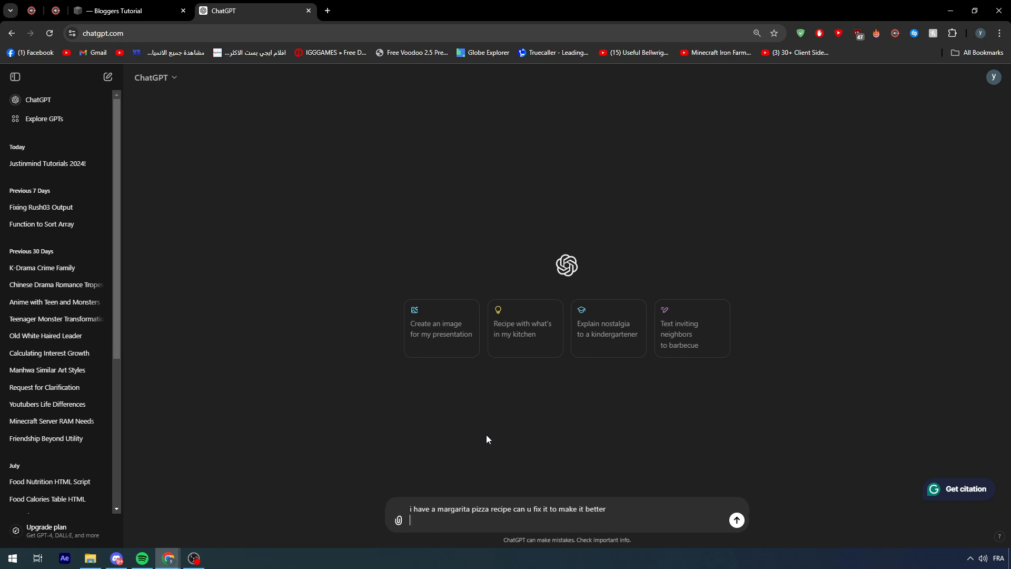
{"action": "key", "text": "ctrl+v"}
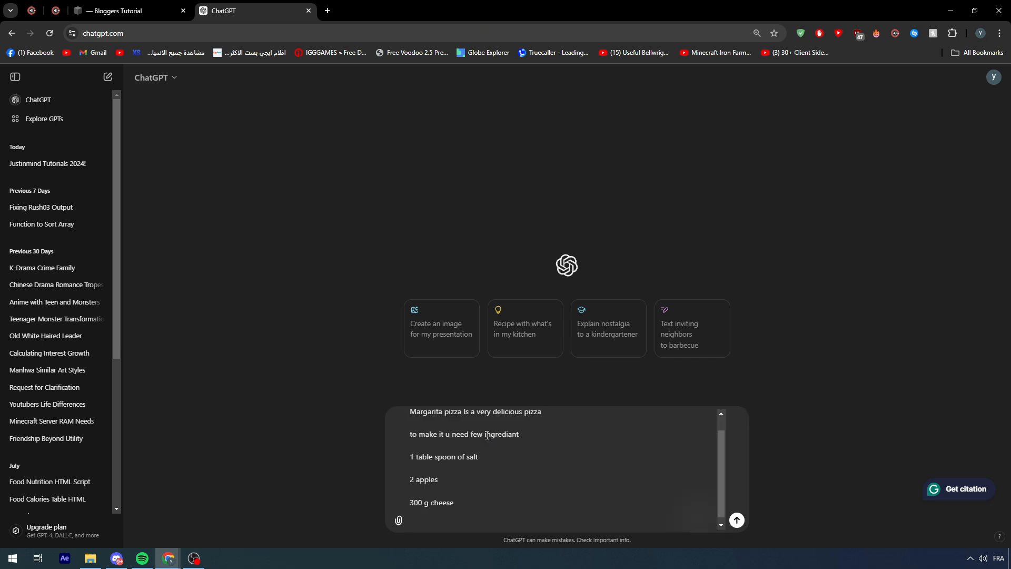
{"action": "key", "text": "Return"}
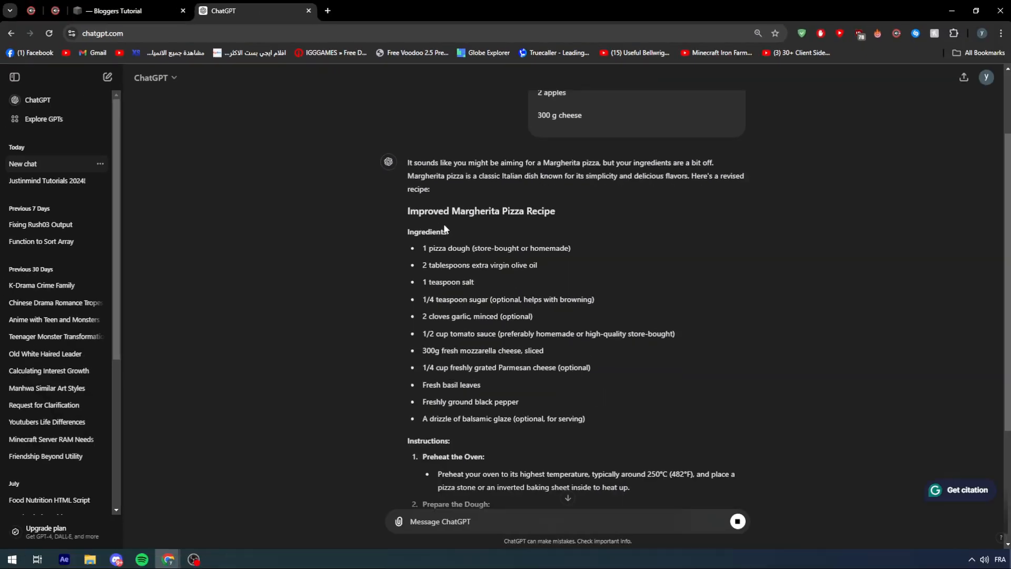
- Copy the improved recipe from the Ingredients heading through the instructions to the closing sentence
{"action": "scroll", "coordinate": [444, 227], "scroll_direction": "down", "scroll_amount": 3}
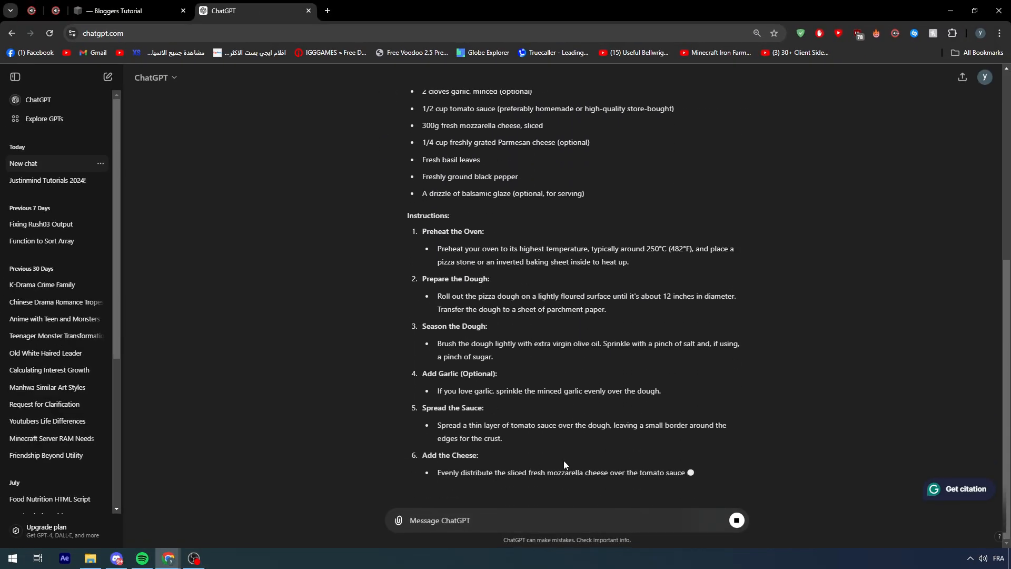
{"action": "scroll", "coordinate": [565, 465], "scroll_direction": "up", "scroll_amount": 5}
{"action": "left_click_drag", "start_coordinate": [405, 257], "coordinate": [715, 451]}
{"action": "scroll", "coordinate": [652, 435], "scroll_direction": "up", "scroll_amount": 10}
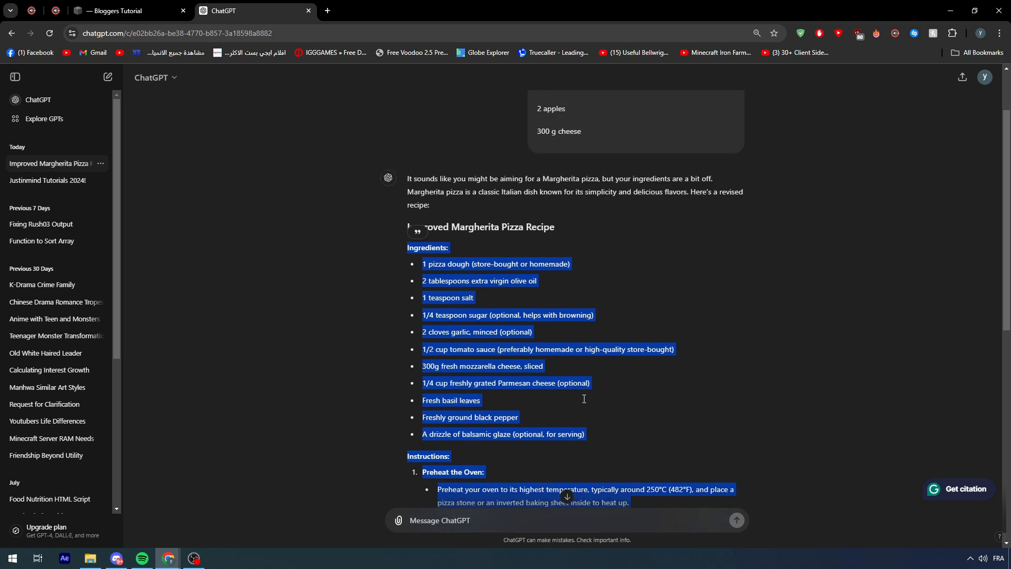
{"action": "left_click", "coordinate": [572, 406]}
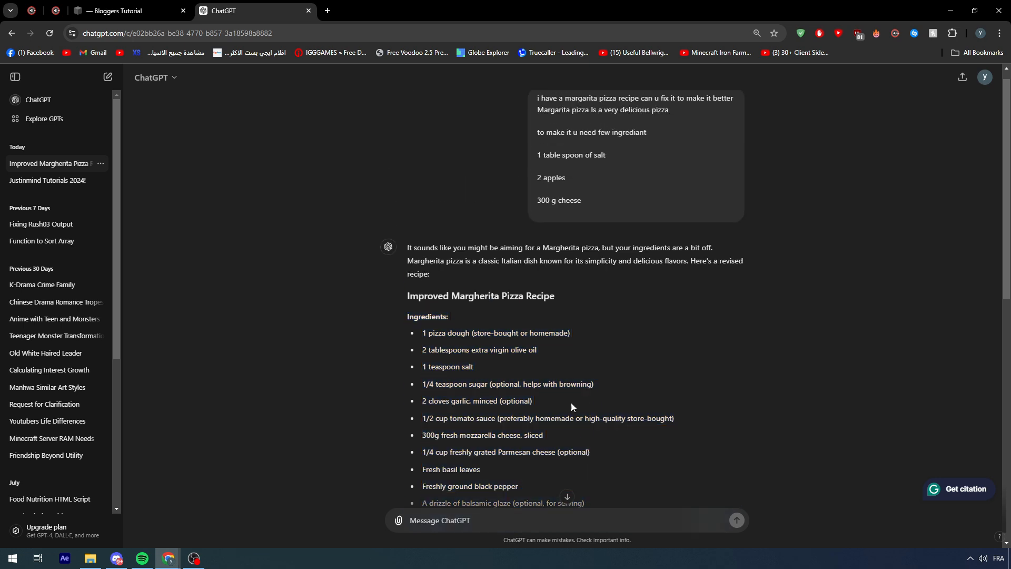
- Start a new chat and write "i have a blog and i want to make an article about margarita pizza" and "this is the content"
{"action": "left_click", "coordinate": [79, 107]}
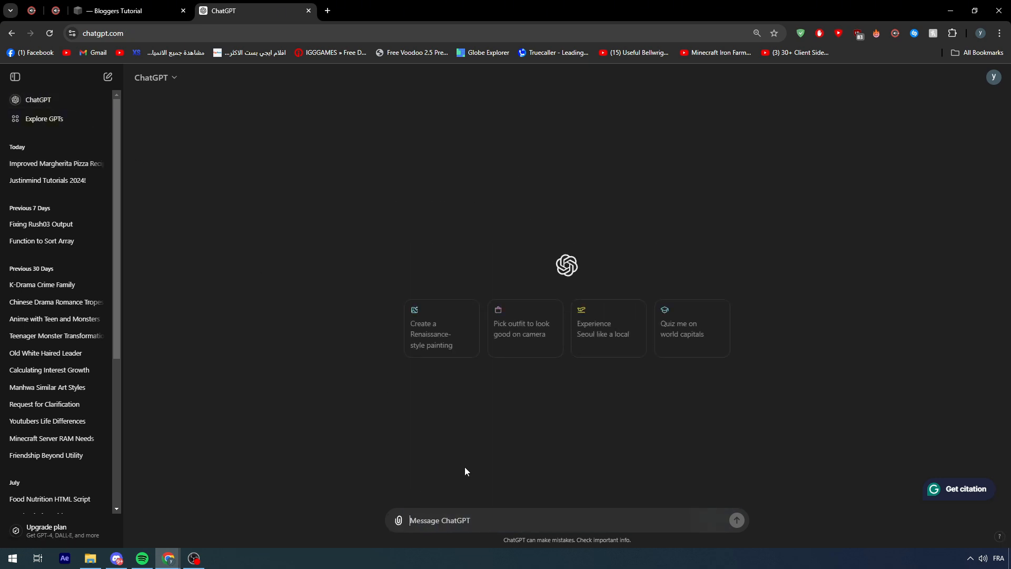
{"action": "type", "text": "i have a blog and "}
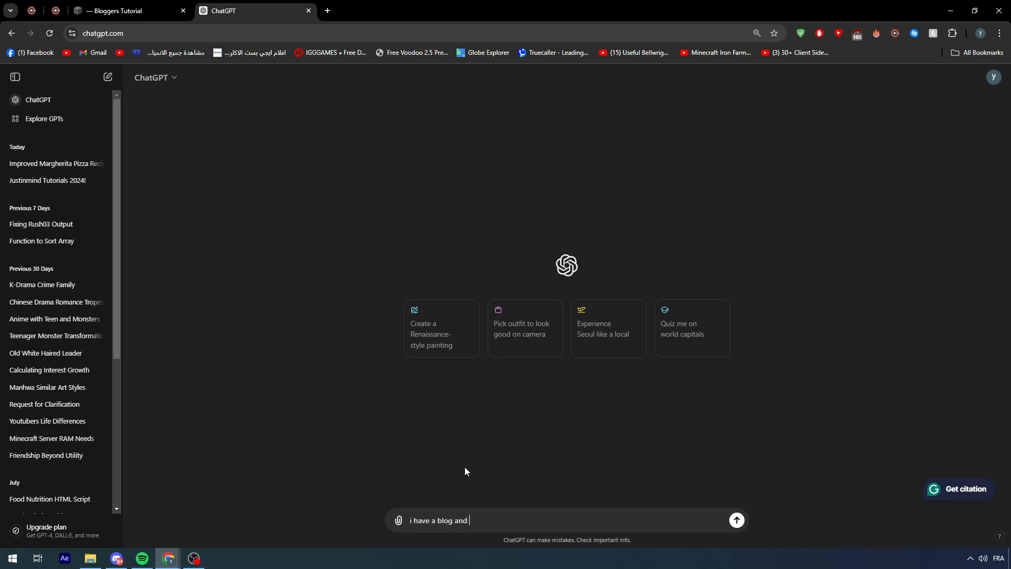
{"action": "type", "text": "i want to make a an article about margh"}
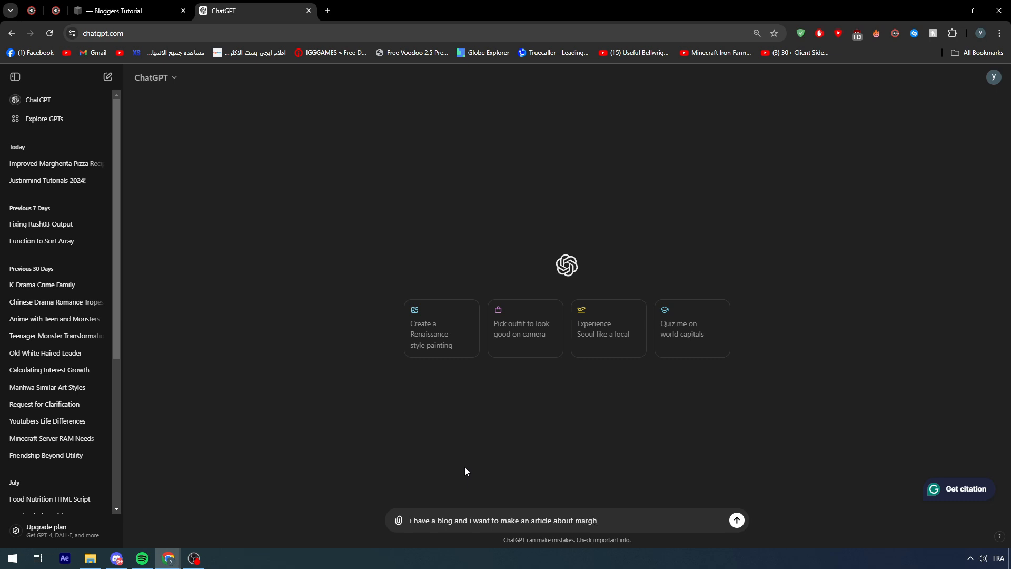
{"action": "key", "text": "BackSpace"}
{"action": "type", "text": "arita pizza this"}
{"action": "key", "text": "shift+Return"}
{"action": "type", "text": "this is"}
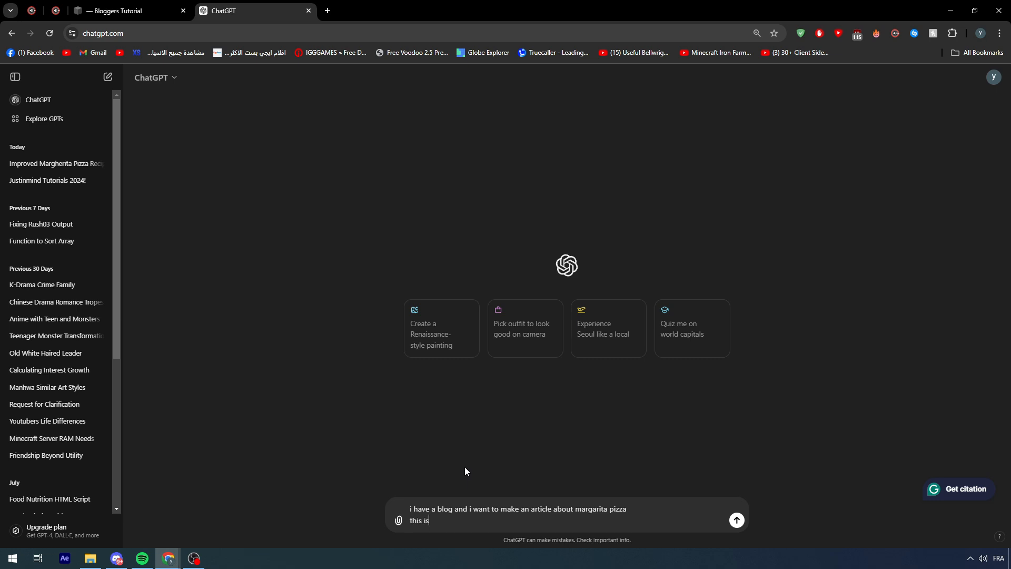
{"action": "type", "text": " the content"}
- Add the copied recipe to the prompt, finish it with "develope it and make it SEO optimized", and send it
{"action": "key", "text": "shift+Return"}
{"action": "key", "text": "ctrl+v"}
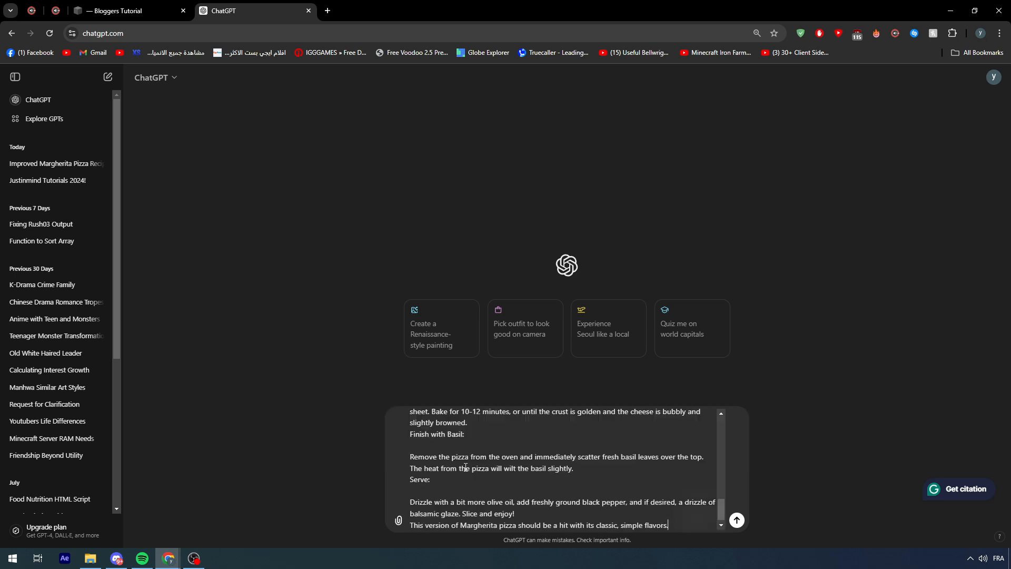
{"action": "key", "text": "shift+Return"}
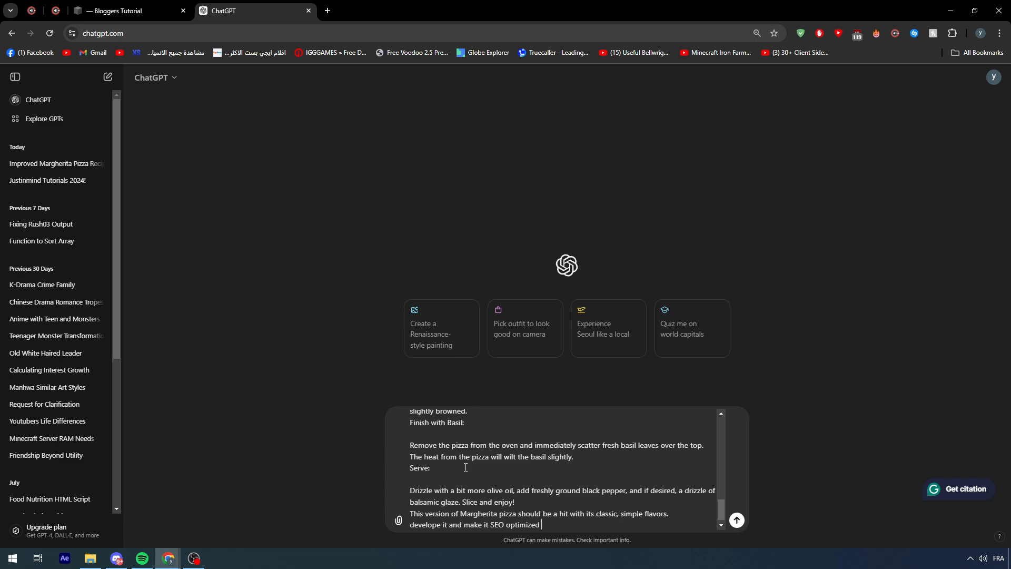
{"action": "key", "text": "Return"}
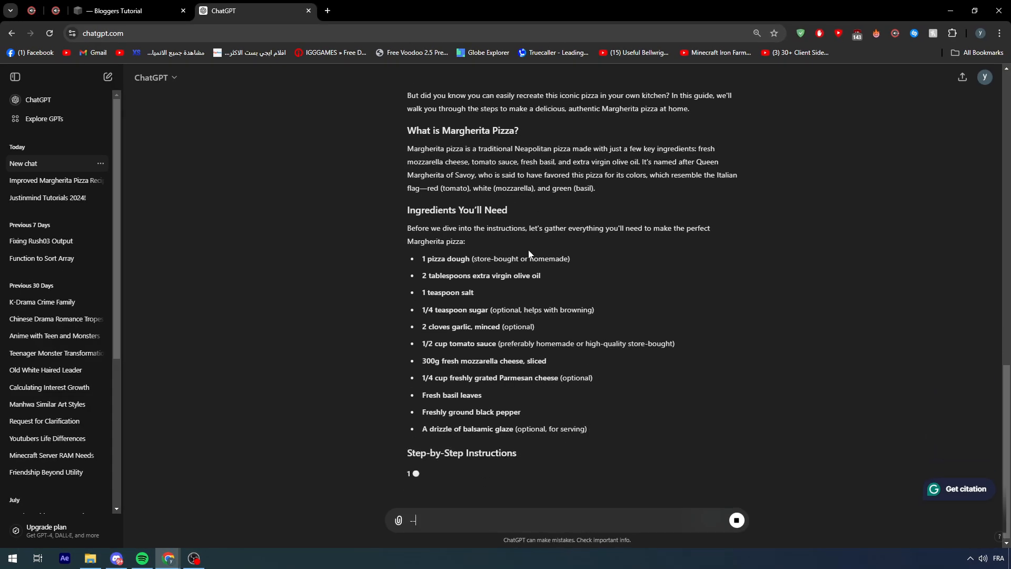
- Read through the generated article's introduction, ingredients and instructions, and compare it with the recipe in the Improved Margherita Pizza chat
{"action": "scroll", "coordinate": [473, 239], "scroll_direction": "up", "scroll_amount": 2}
{"action": "scroll", "coordinate": [413, 233], "scroll_direction": "down", "scroll_amount": 2}
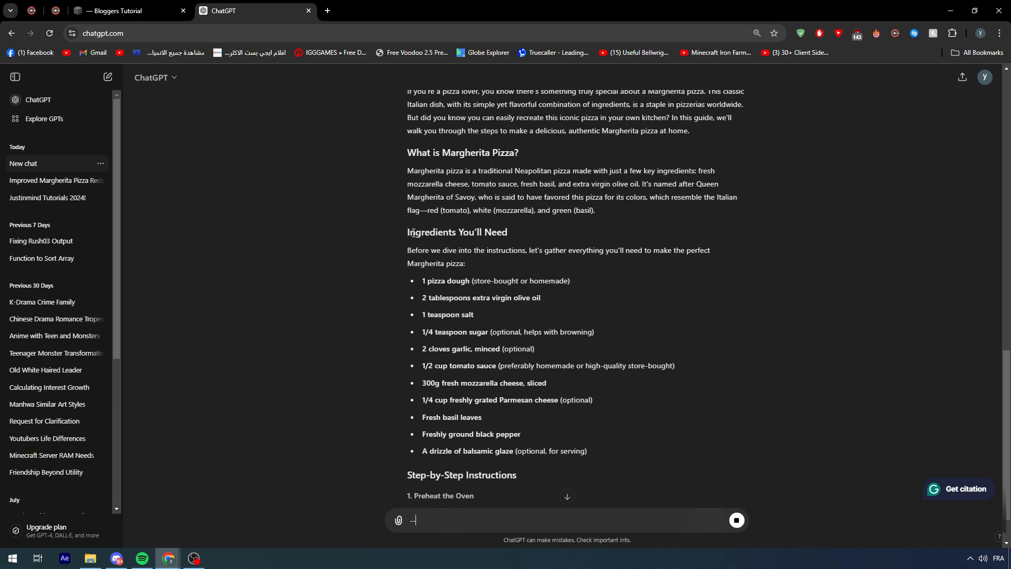
{"action": "scroll", "coordinate": [413, 234], "scroll_direction": "up", "scroll_amount": 1}
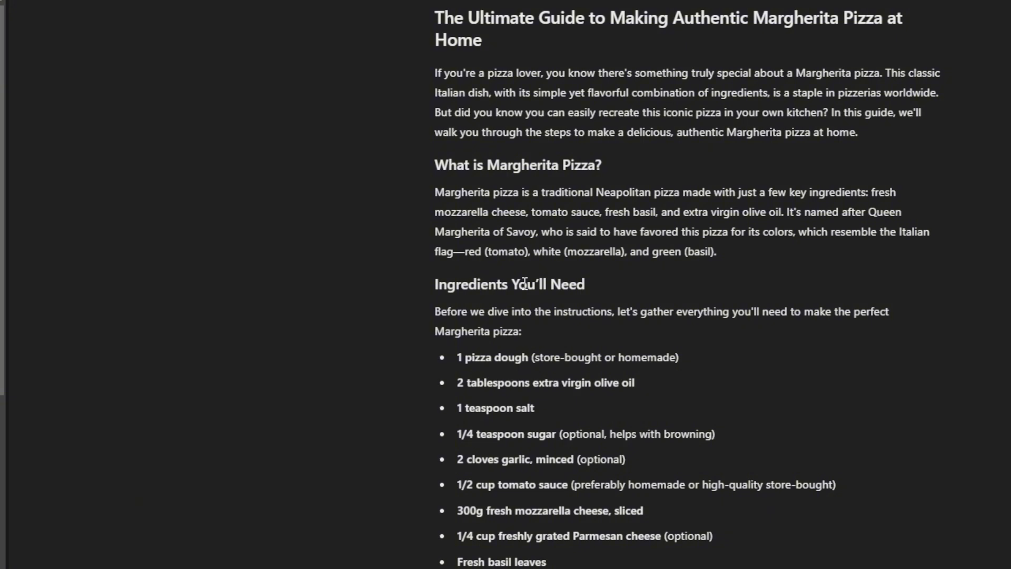
{"action": "scroll", "coordinate": [494, 263], "scroll_direction": "down", "scroll_amount": 4}
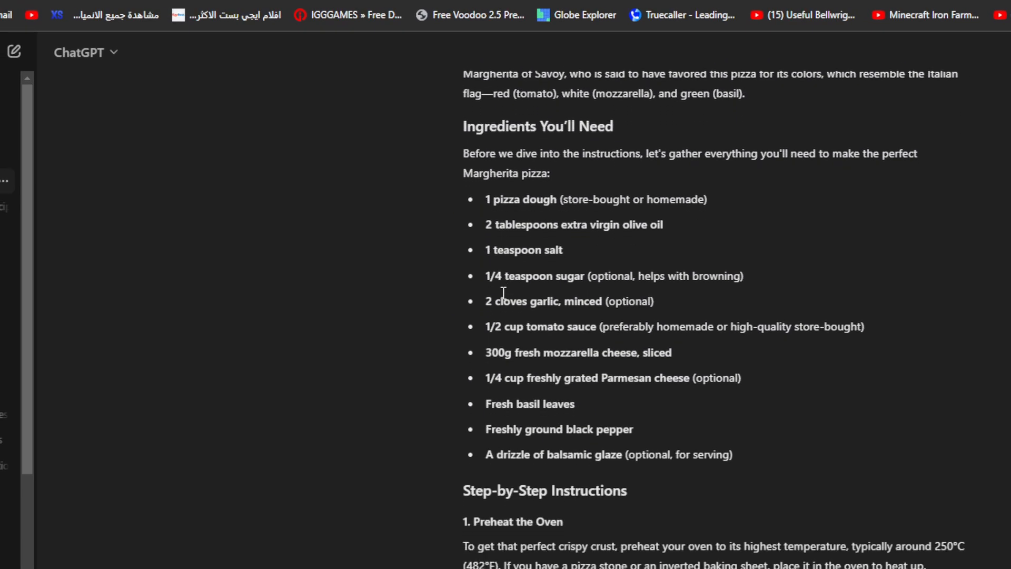
{"action": "scroll", "coordinate": [467, 273], "scroll_direction": "up", "scroll_amount": 2}
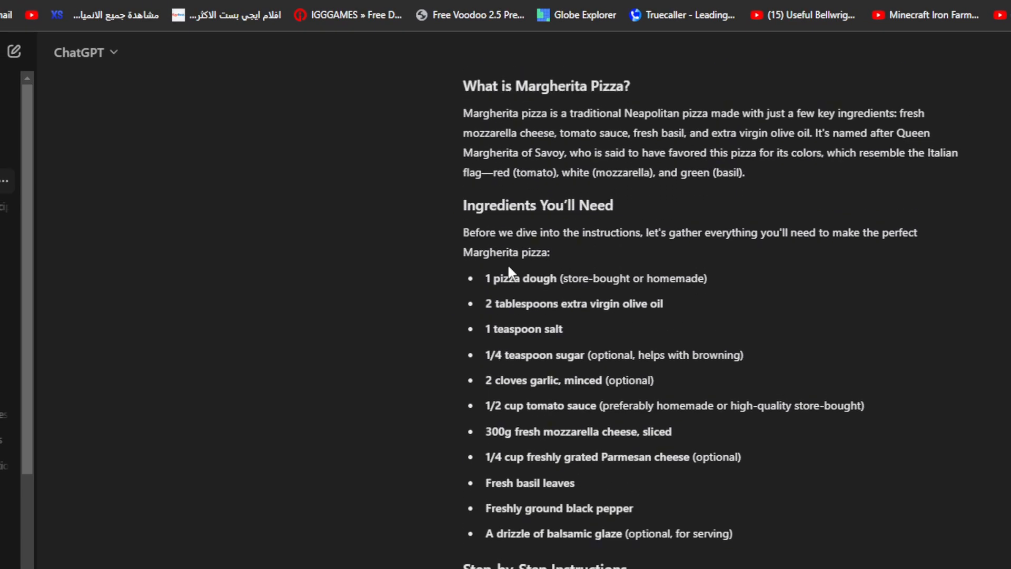
{"action": "scroll", "coordinate": [721, 431], "scroll_direction": "down", "scroll_amount": 5}
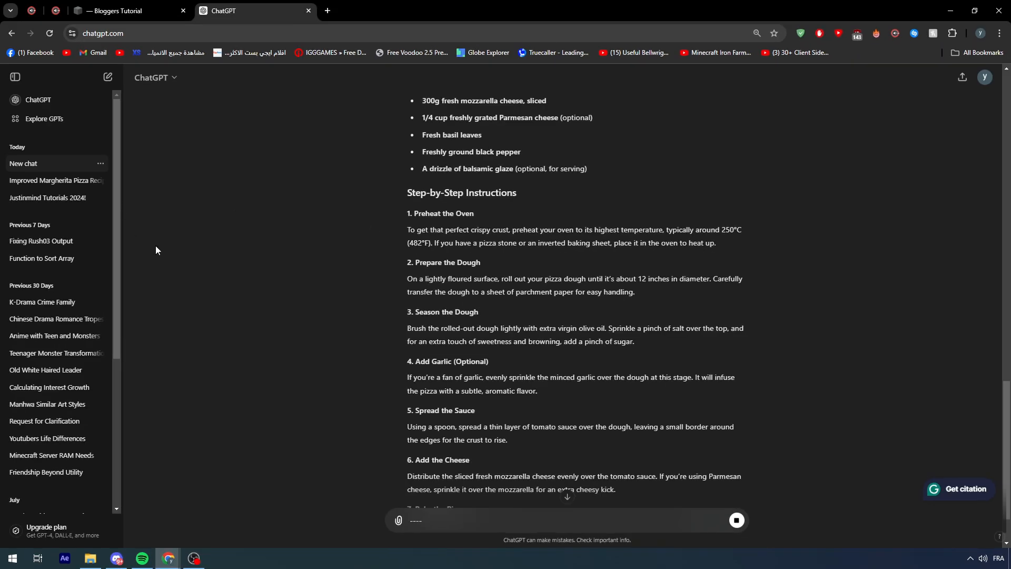
{"action": "left_click", "coordinate": [50, 180]}
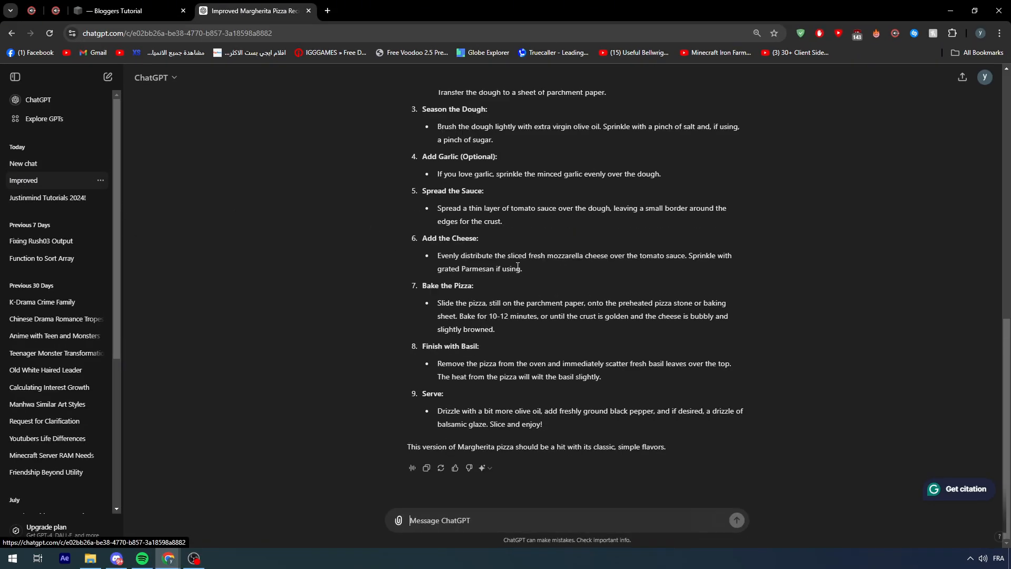
{"action": "scroll", "coordinate": [467, 272], "scroll_direction": "up", "scroll_amount": 4}
{"action": "scroll", "coordinate": [454, 242], "scroll_direction": "up", "scroll_amount": 1}
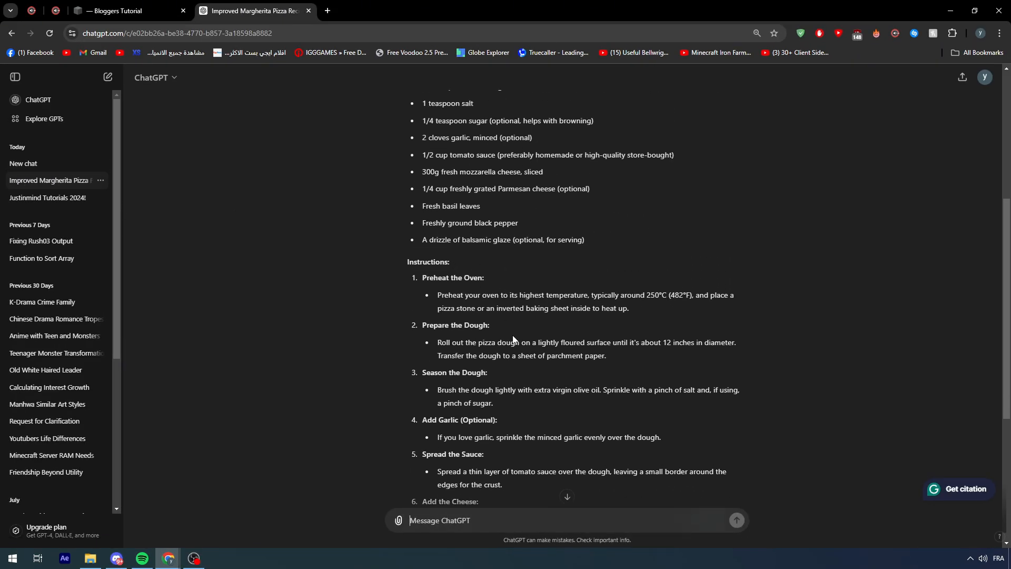
- Compare the Preheat the Oven instruction in the Improved Margherita Pizza chat with its expanded version in the new article chat
{"action": "left_click_drag", "start_coordinate": [449, 303], "coordinate": [515, 308]}
{"action": "left_click", "coordinate": [457, 305]}
{"action": "left_click", "coordinate": [451, 307]}
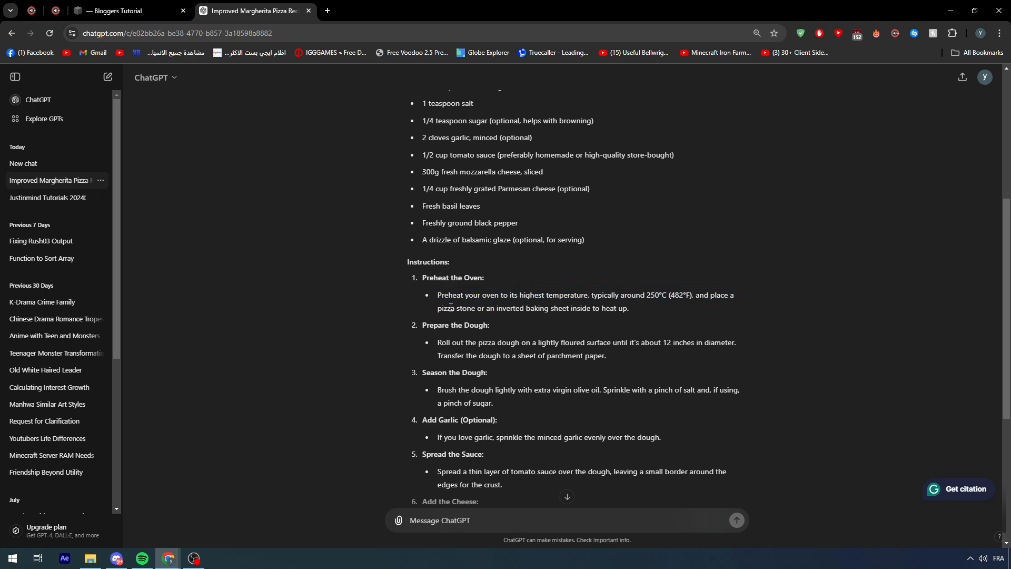
{"action": "left_click", "coordinate": [33, 164]}
{"action": "scroll", "coordinate": [485, 281], "scroll_direction": "up", "scroll_amount": 4}
{"action": "scroll", "coordinate": [484, 280], "scroll_direction": "up", "scroll_amount": 5}
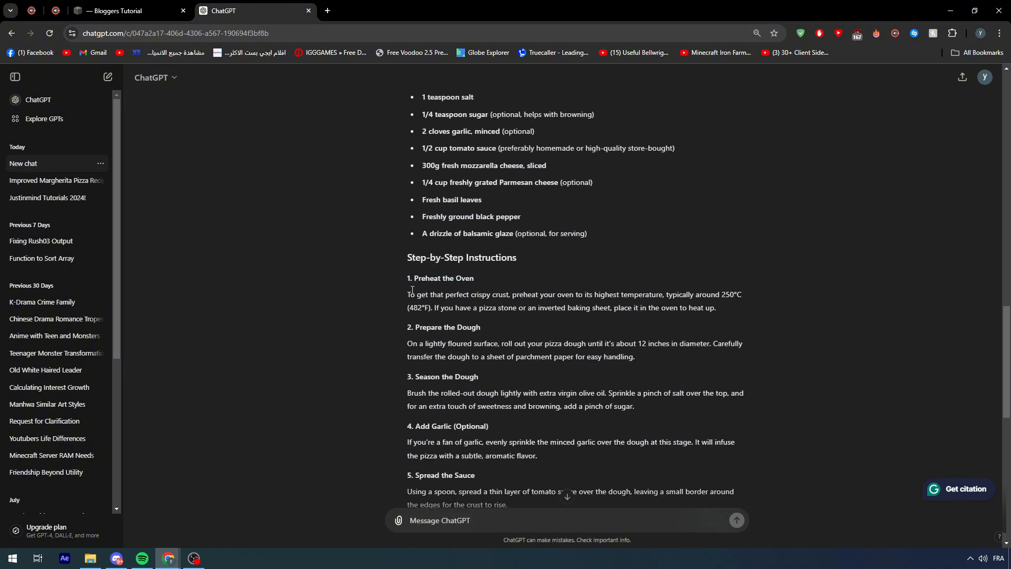
{"action": "left_click_drag", "start_coordinate": [405, 299], "coordinate": [478, 300]}
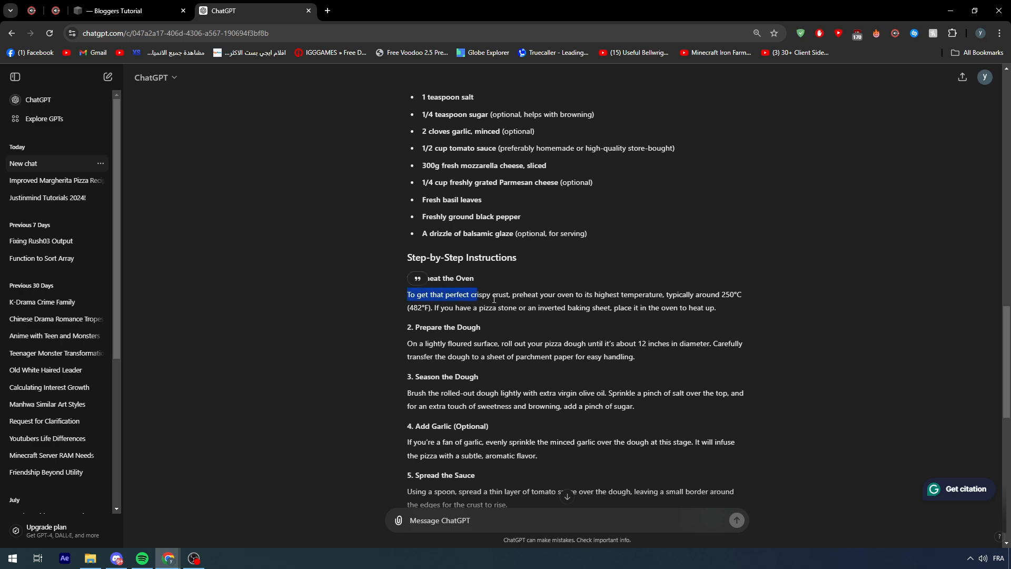
- Copy the generated article from its title through Final Thoughts and paste it over the selected draft text in the Squarespace Margarita Pizza post
{"action": "scroll", "coordinate": [490, 302], "scroll_direction": "down", "scroll_amount": 10}
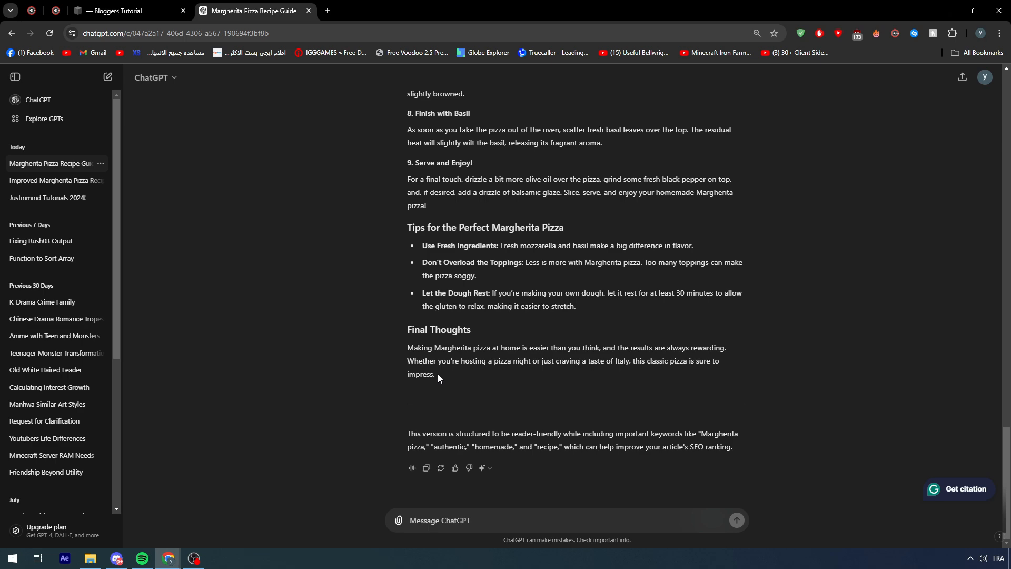
{"action": "mouse_move", "coordinate": [437, 373]}
{"action": "left_mouse_down"}
{"action": "mouse_move", "coordinate": [392, 172]}
{"action": "mouse_move", "coordinate": [413, 25]}
{"action": "mouse_move", "coordinate": [455, 425]}
{"action": "mouse_move", "coordinate": [421, 411]}
{"action": "mouse_move", "coordinate": [409, 259]}
{"action": "left_mouse_up"}
{"action": "key", "text": "ctrl+c"}
{"action": "left_click", "coordinate": [127, 11]}
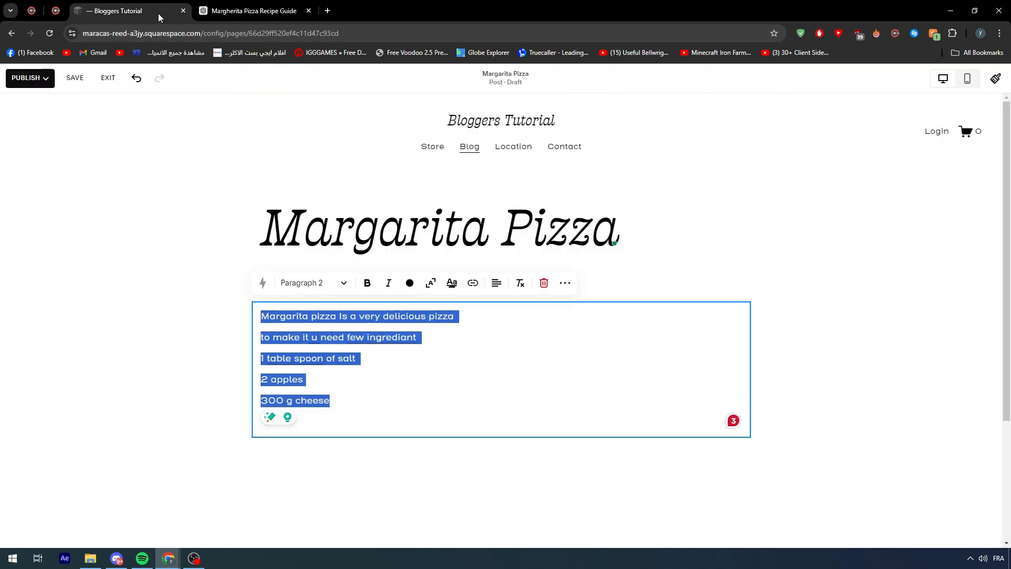
{"action": "key", "text": "ctrl+v"}
{"action": "scroll", "coordinate": [372, 367], "scroll_direction": "up", "scroll_amount": 20}
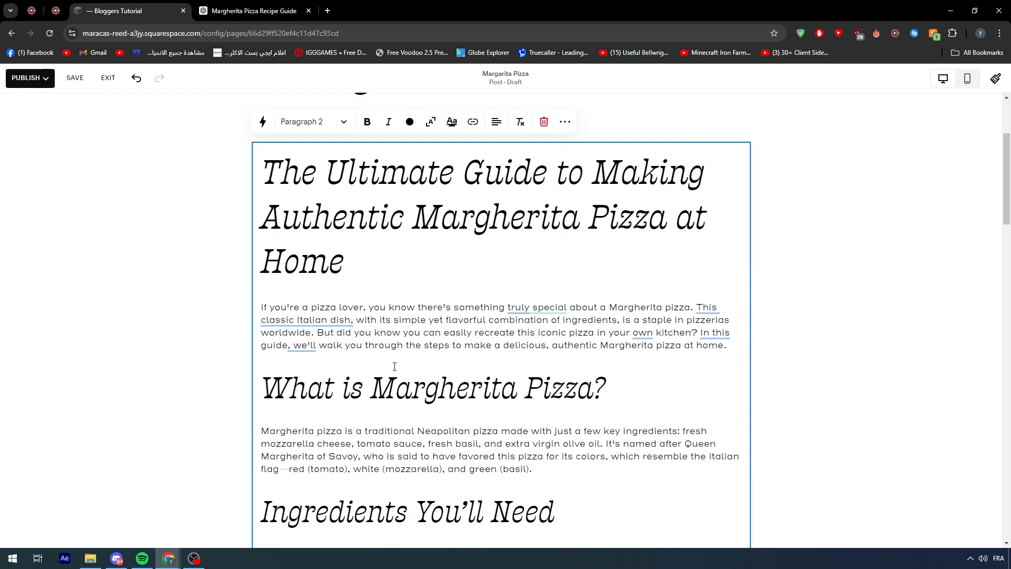
- Accept Grammarly's introduction suggestions: "extraordinary" for "truly special", the "With its simple yet flavorful" rewording, removing "own", and "This guide'll"
{"action": "left_click", "coordinate": [564, 308]}
{"action": "mouse_move", "coordinate": [525, 308]}
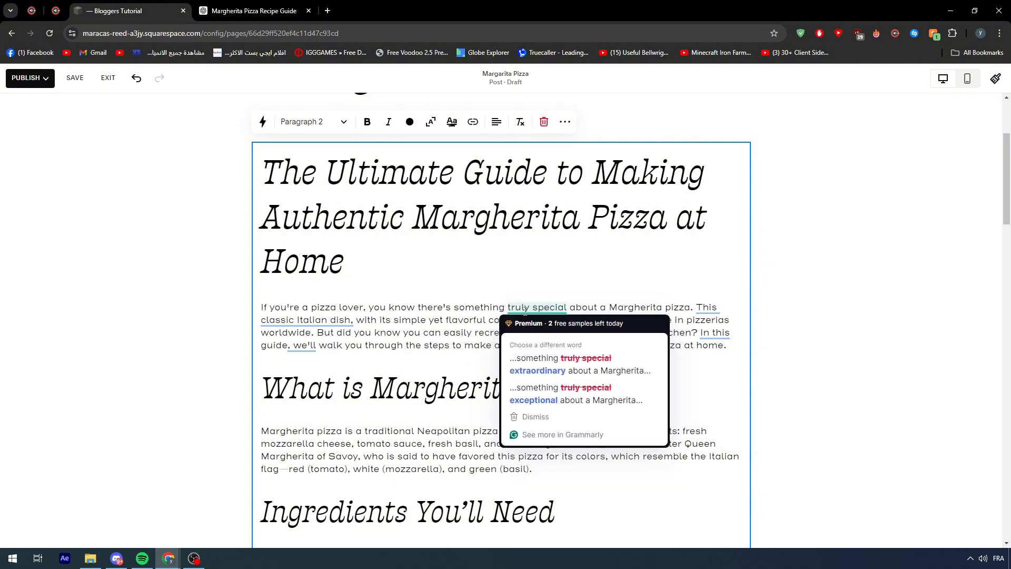
{"action": "left_click", "coordinate": [530, 371]}
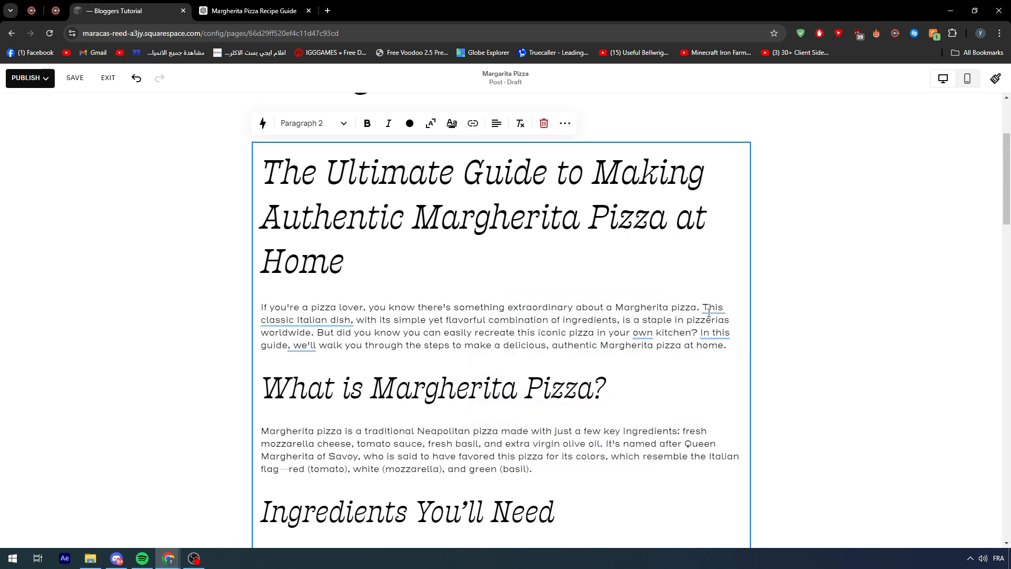
{"action": "mouse_move", "coordinate": [708, 313]}
{"action": "left_click", "coordinate": [747, 361]}
{"action": "mouse_move", "coordinate": [646, 334]}
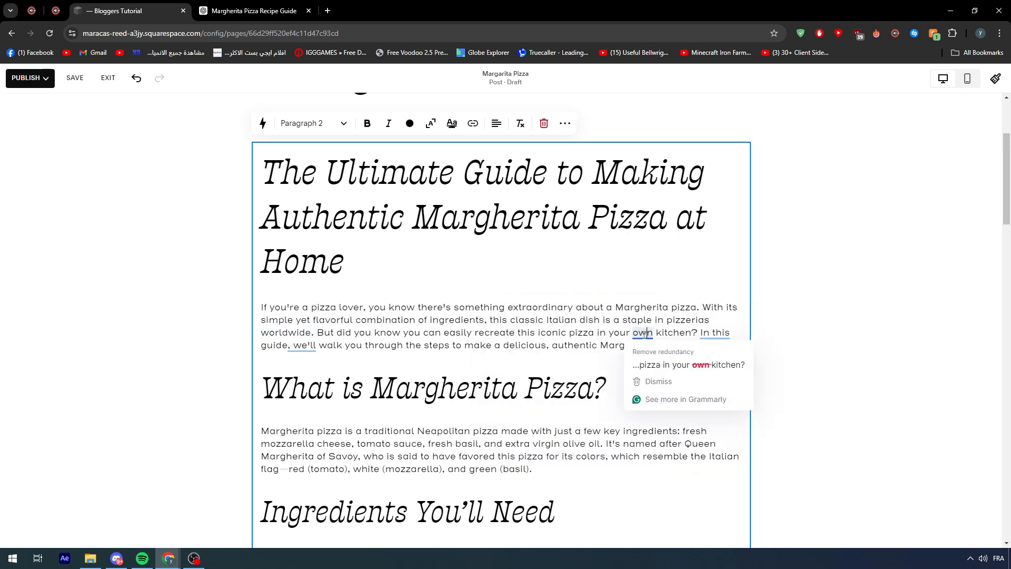
{"action": "left_click", "coordinate": [688, 365]}
{"action": "mouse_move", "coordinate": [695, 334]}
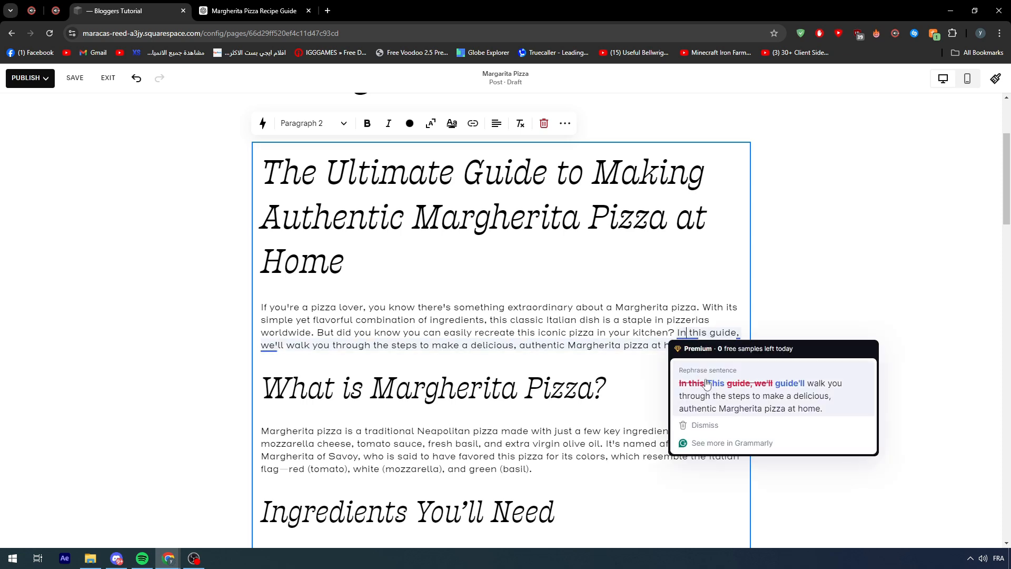
{"action": "left_click", "coordinate": [707, 384]}
- Check the Grammarly suggestion on the first sentence under Prepare the Dough and postpone its Premium offer
{"action": "scroll", "coordinate": [453, 332], "scroll_direction": "down", "scroll_amount": 12}
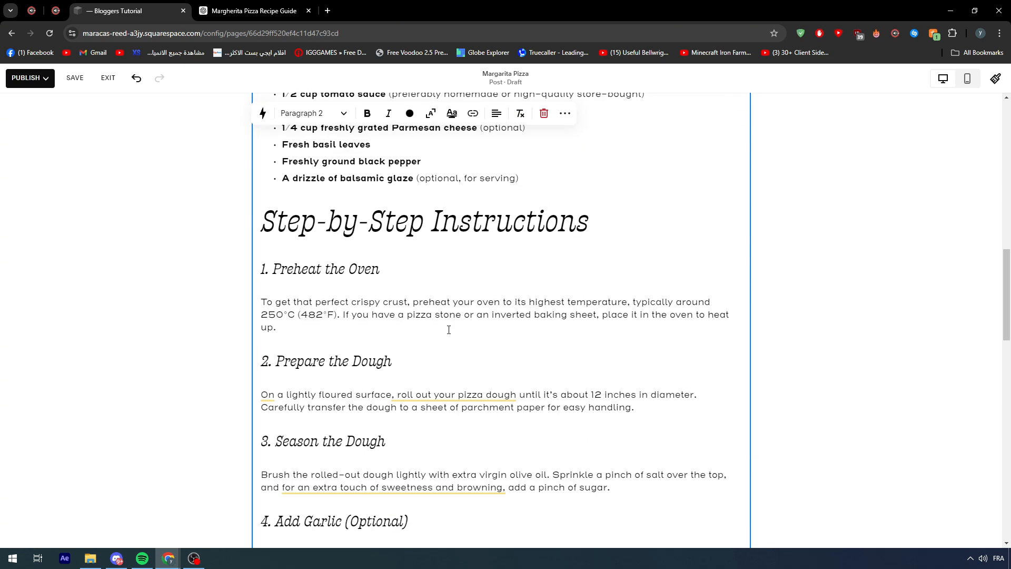
{"action": "scroll", "coordinate": [449, 329], "scroll_direction": "down", "scroll_amount": 3}
{"action": "left_click", "coordinate": [263, 236]}
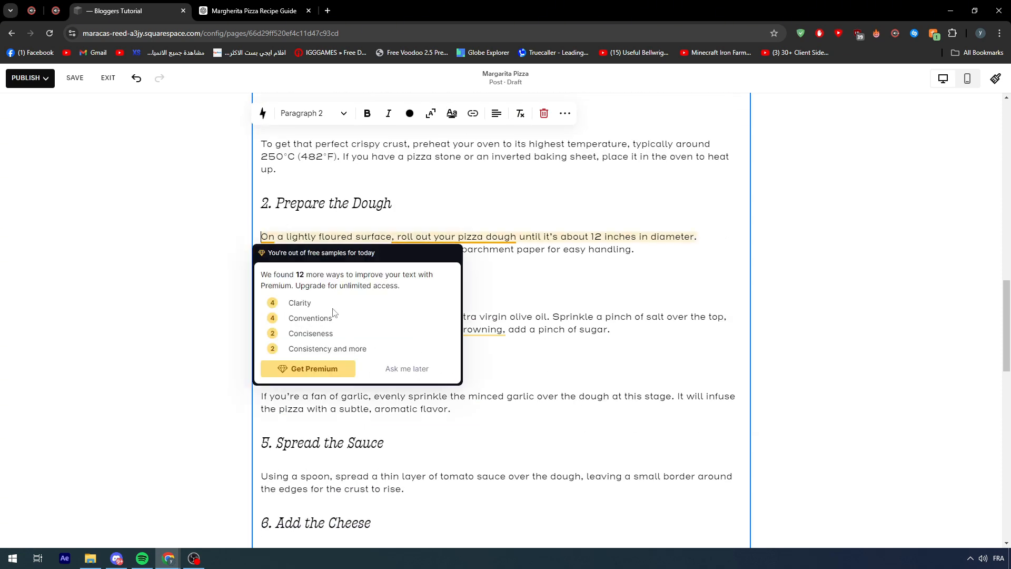
{"action": "left_click", "coordinate": [406, 368]}
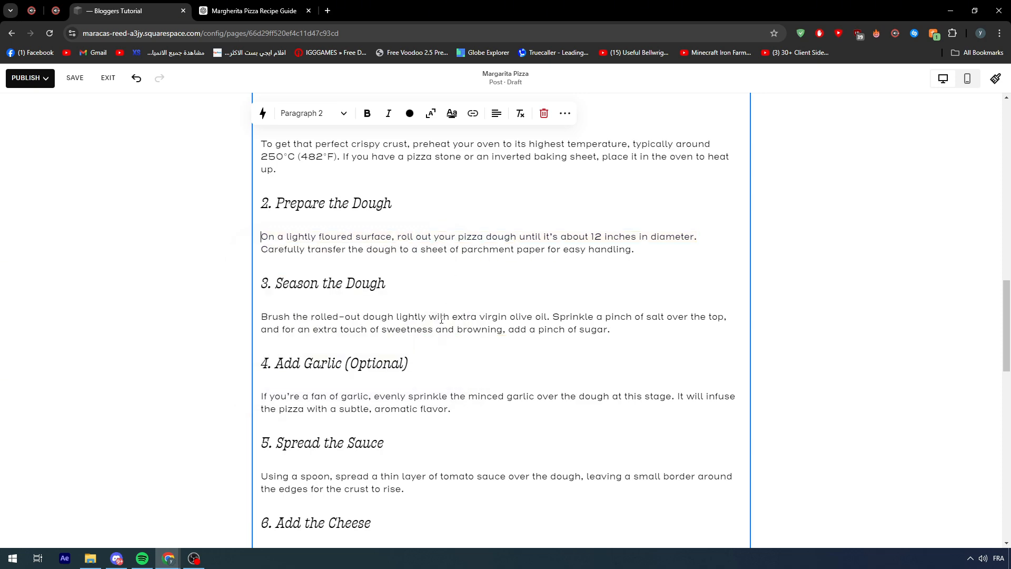
- Remove "own" from the Let the Dough Rest tip and accept the suggested correction at "pizza" in the Don't Overload the Toppings tip
{"action": "scroll", "coordinate": [416, 357], "scroll_direction": "down", "scroll_amount": 10}
{"action": "scroll", "coordinate": [416, 357], "scroll_direction": "down", "scroll_amount": 4}
{"action": "scroll", "coordinate": [476, 305], "scroll_direction": "up", "scroll_amount": 1}
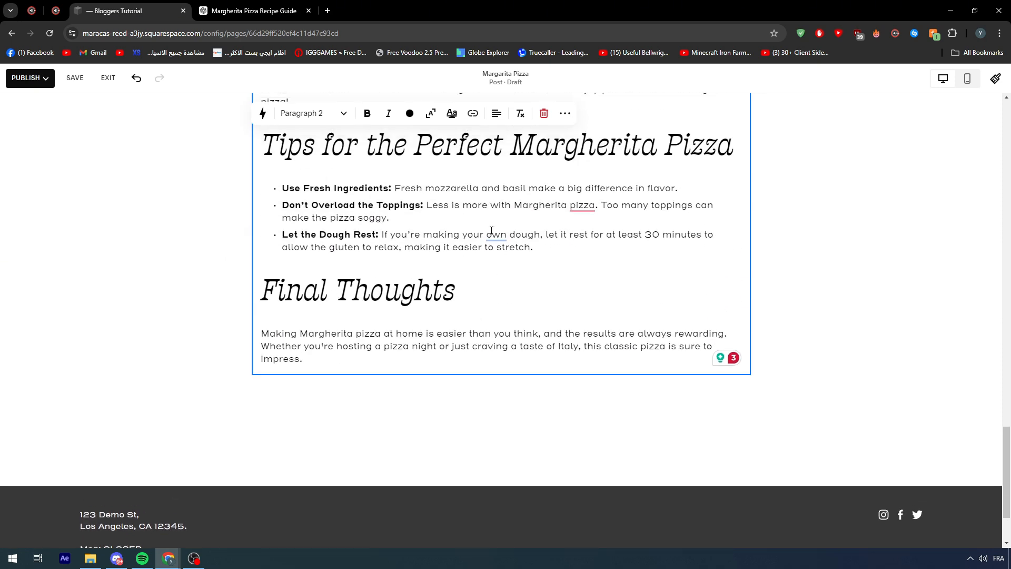
{"action": "left_click", "coordinate": [490, 235]}
{"action": "left_click", "coordinate": [563, 269]}
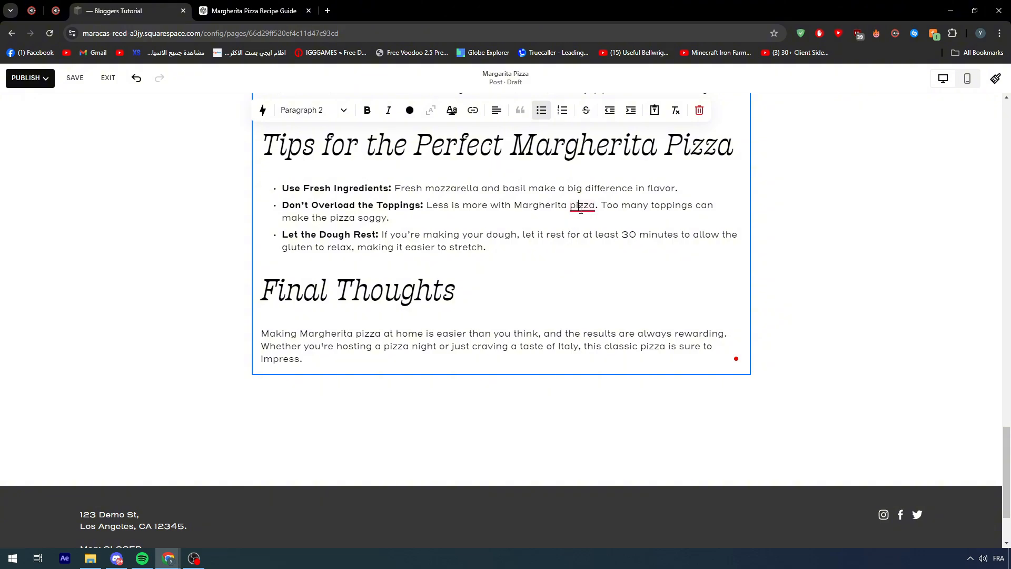
{"action": "left_click", "coordinate": [581, 209]}
{"action": "left_click", "coordinate": [582, 236]}
- Leave the text block and review the pasted article's title, introduction, ingredients and step-by-step instructions in the post
{"action": "scroll", "coordinate": [566, 295], "scroll_direction": "up", "scroll_amount": 8}
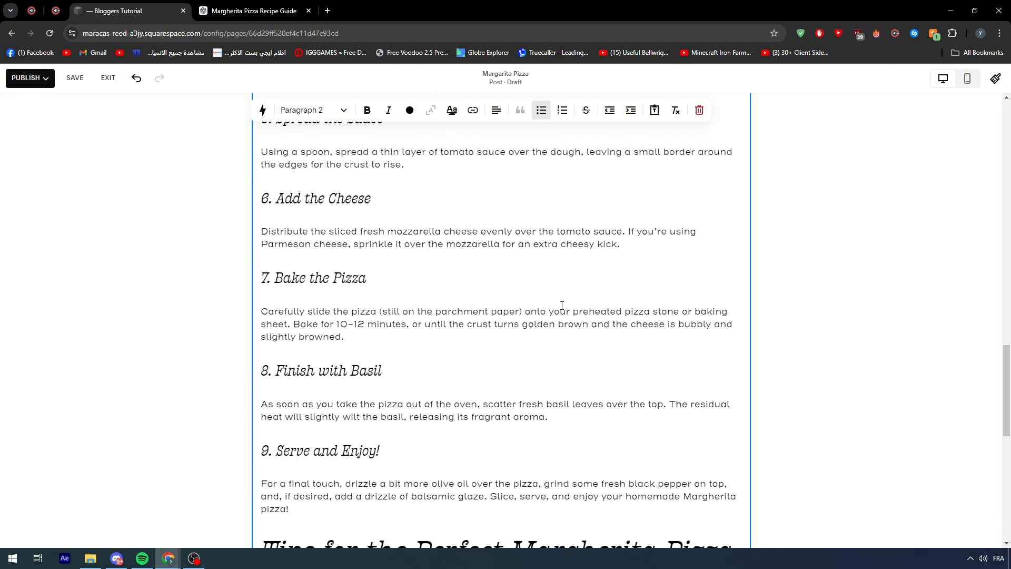
{"action": "scroll", "coordinate": [561, 305], "scroll_direction": "up", "scroll_amount": 20}
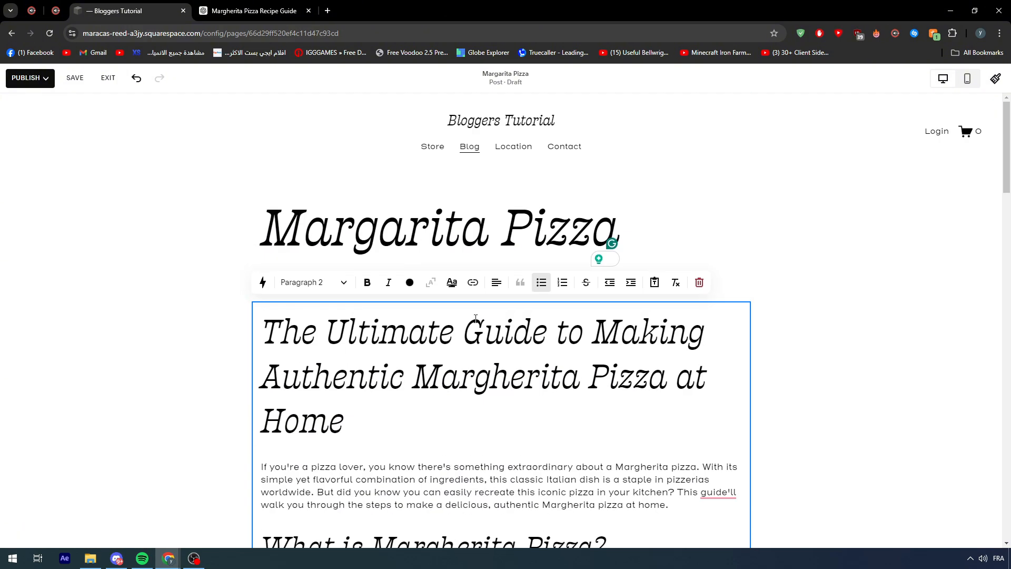
{"action": "left_click", "coordinate": [189, 295]}
{"action": "scroll", "coordinate": [189, 295], "scroll_direction": "down", "scroll_amount": 5}
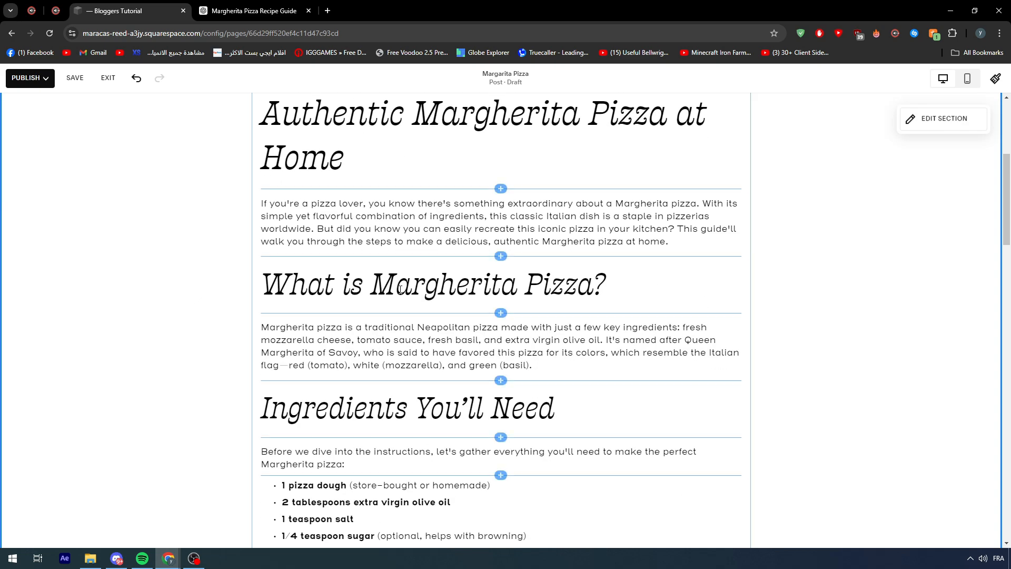
{"action": "scroll", "coordinate": [451, 296], "scroll_direction": "down", "scroll_amount": 12}
{"action": "scroll", "coordinate": [452, 321], "scroll_direction": "up", "scroll_amount": 6}
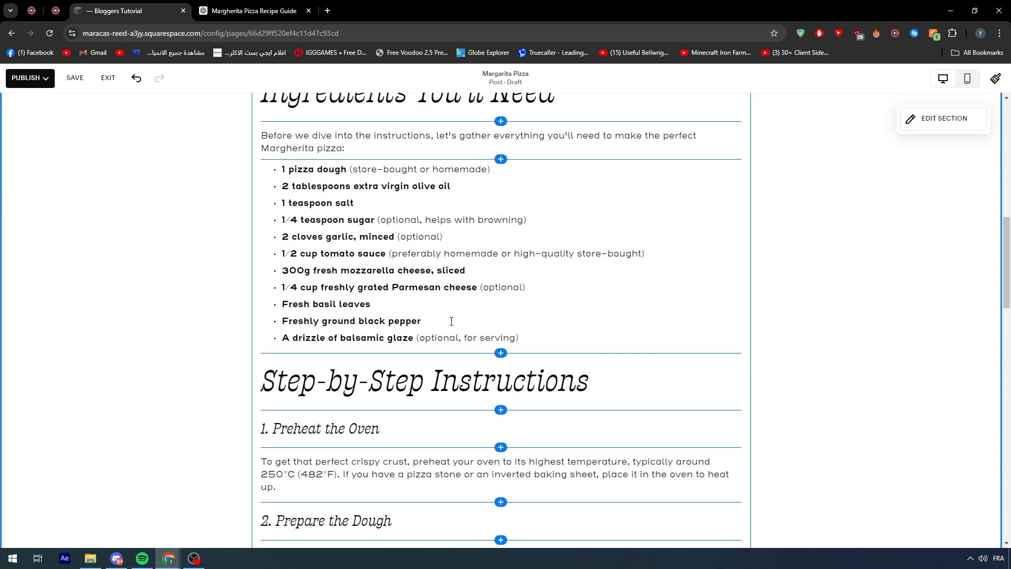
{"action": "scroll", "coordinate": [490, 350], "scroll_direction": "down", "scroll_amount": 1}
{"action": "scroll", "coordinate": [495, 332], "scroll_direction": "up", "scroll_amount": 4}
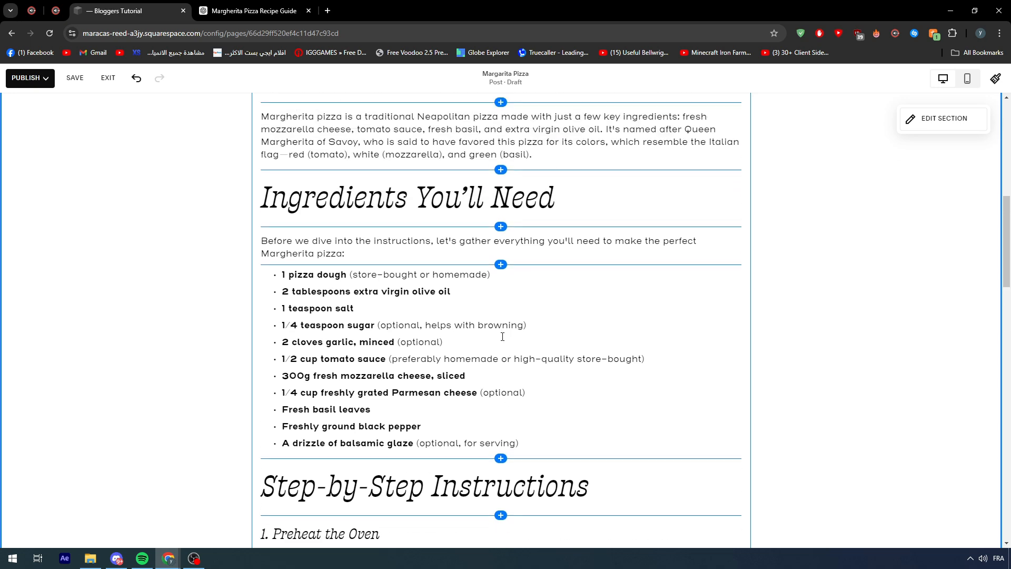
- Insert an image block between the introduction paragraph and the "What is Margherita Pizza?" heading
{"action": "scroll", "coordinate": [448, 303], "scroll_direction": "up", "scroll_amount": 5}
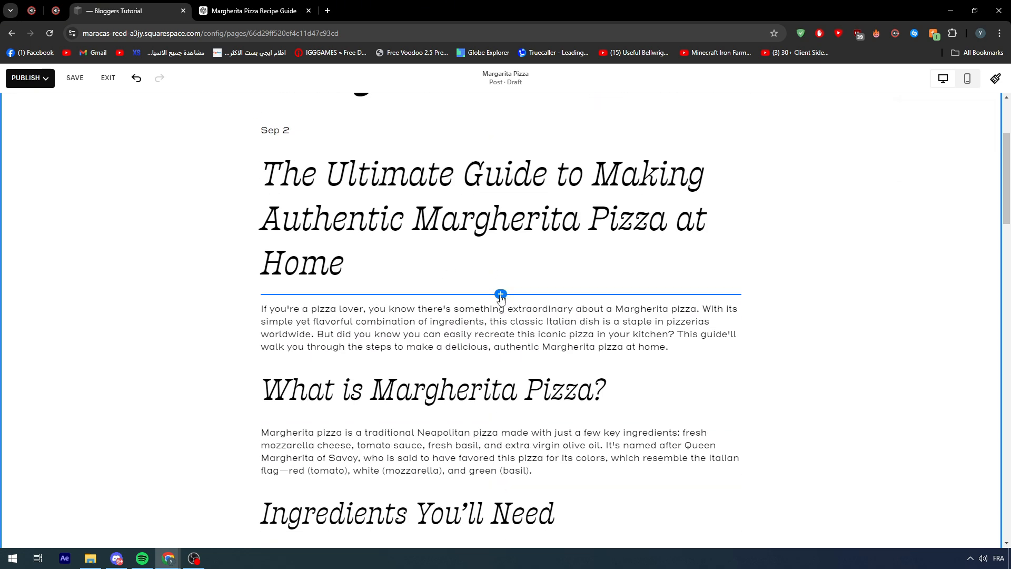
{"action": "left_click", "coordinate": [500, 361]}
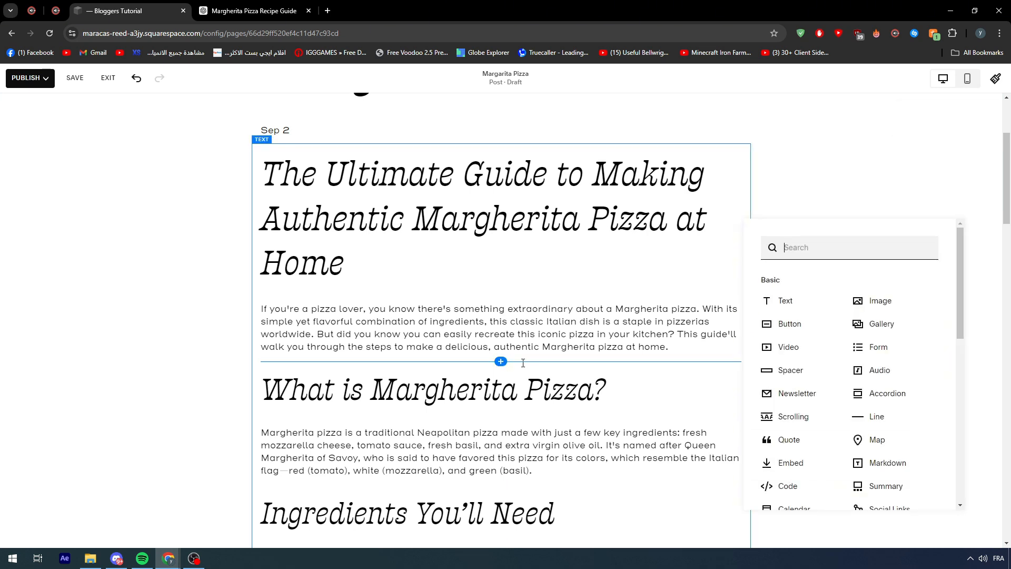
{"action": "left_click", "coordinate": [848, 299]}
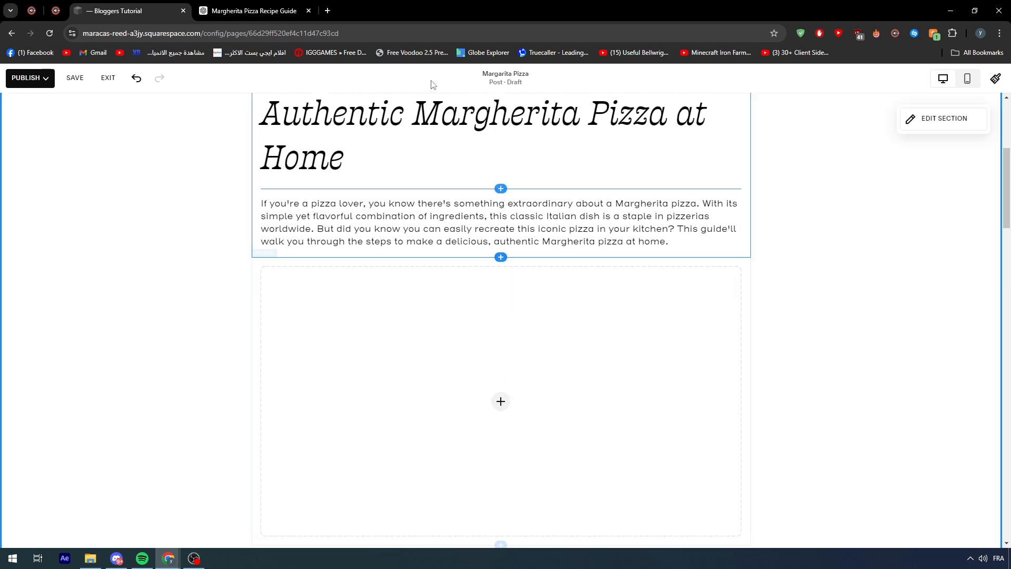
- Search Google in a new tab for "pizza margharita pic" and show the image results
{"action": "left_click", "coordinate": [328, 11]}
{"action": "type", "text": "piz"}
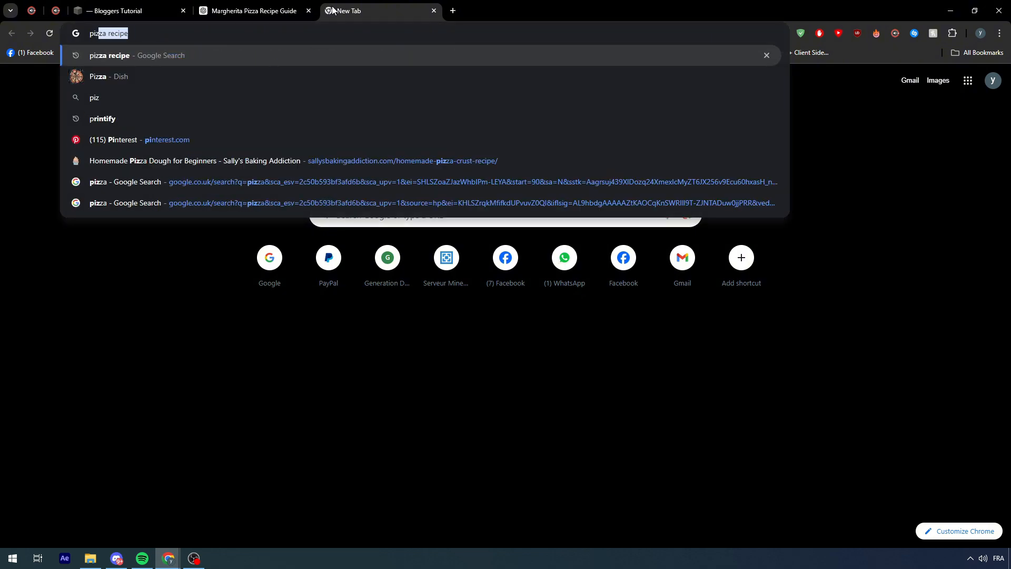
{"action": "type", "text": "za marghat"}
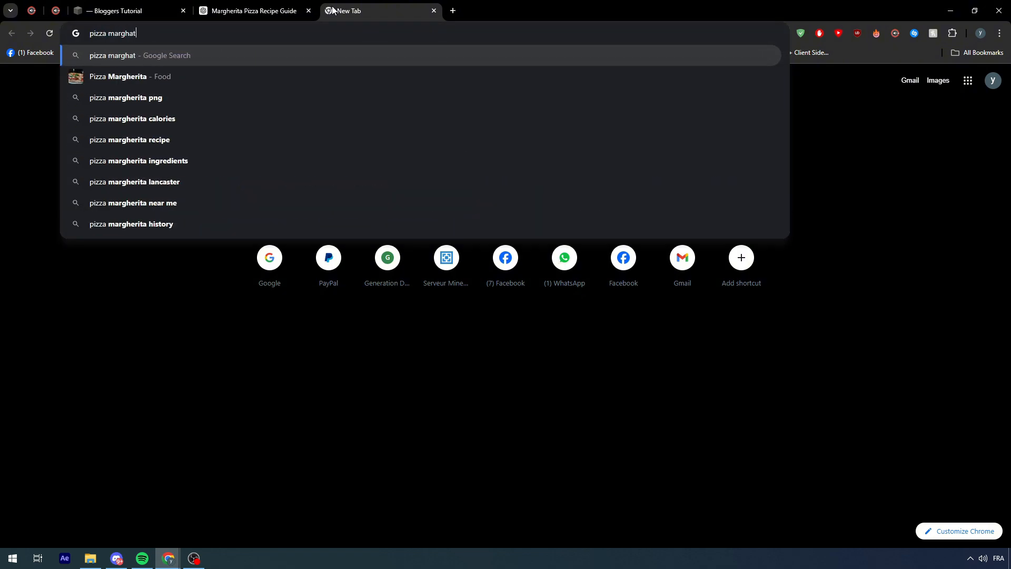
{"action": "key", "text": "BackSpace"}
{"action": "type", "text": "rita pic"}
{"action": "key", "text": "Return"}
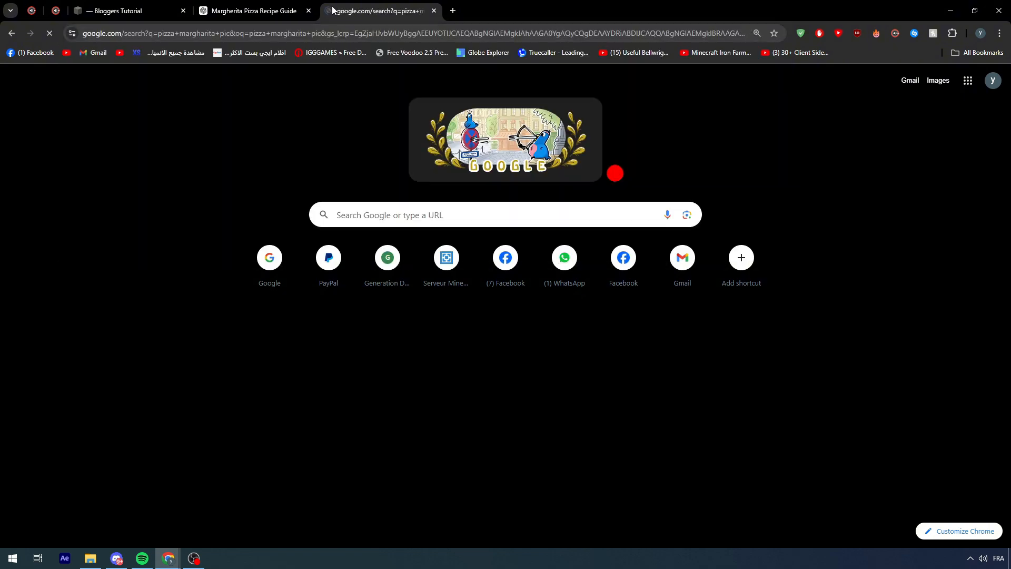
{"action": "left_click", "coordinate": [179, 129]}
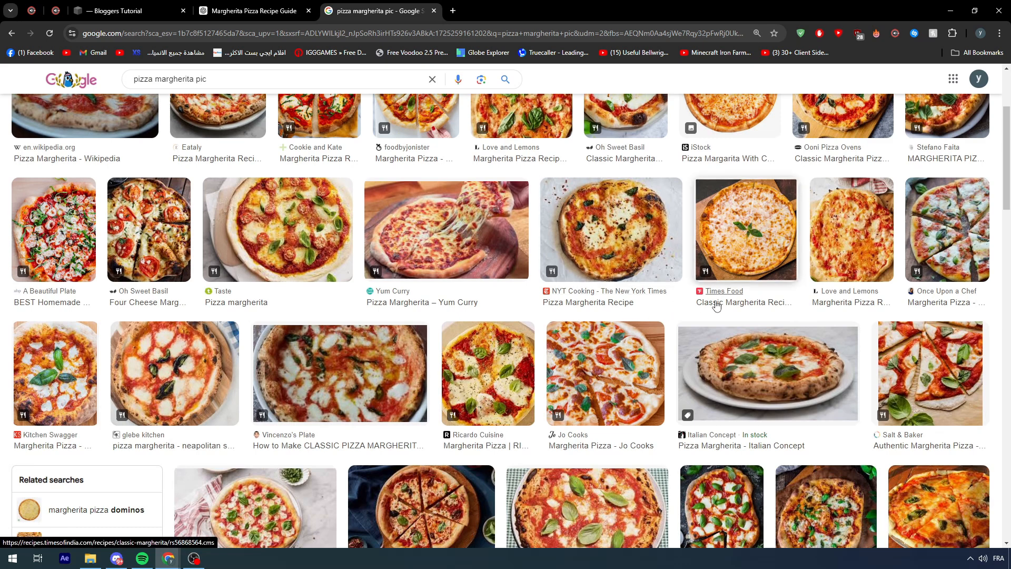
- Preview several pizza images and save Oh Sweet Basil's Four Cheese Margherita Pizza picture as four-cheese-margherita-pizza-recipe-12-scaled in the Visual studio Code folder
{"action": "scroll", "coordinate": [196, 346], "scroll_direction": "up", "scroll_amount": 3}
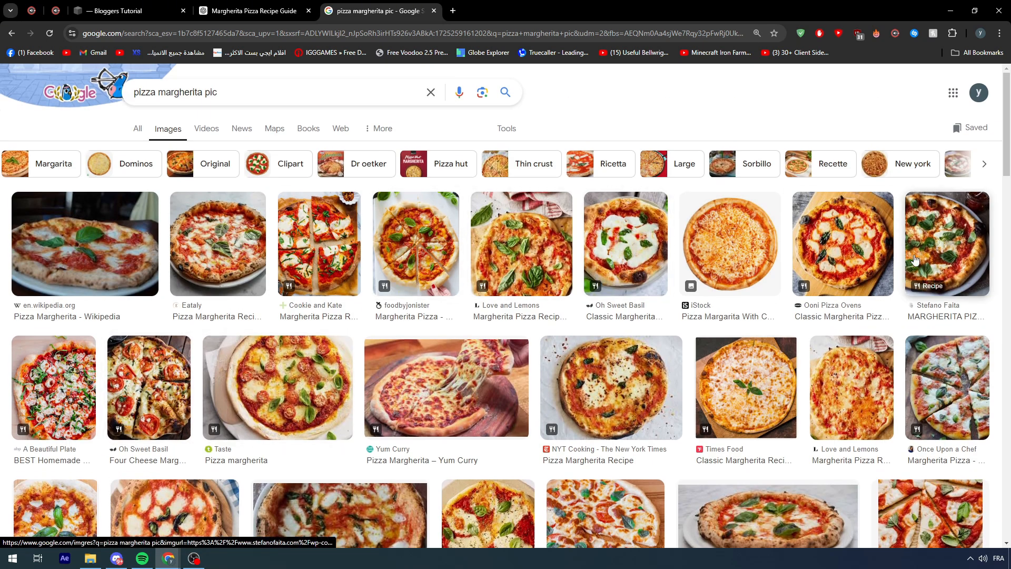
{"action": "left_click", "coordinate": [842, 253]}
{"action": "left_click", "coordinate": [604, 287]}
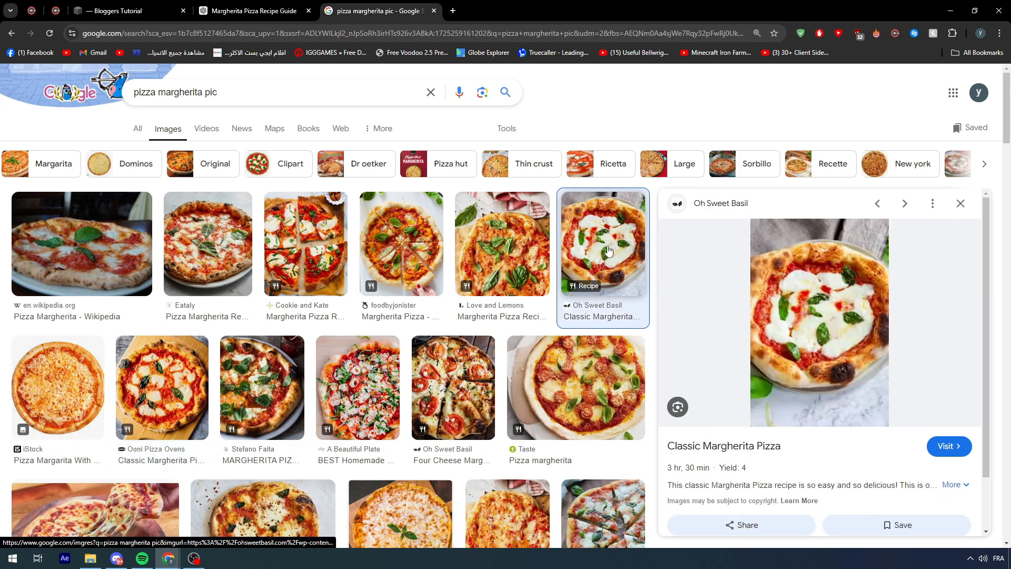
{"action": "left_click", "coordinate": [576, 387]}
{"action": "scroll", "coordinate": [576, 387], "scroll_direction": "down", "scroll_amount": 2}
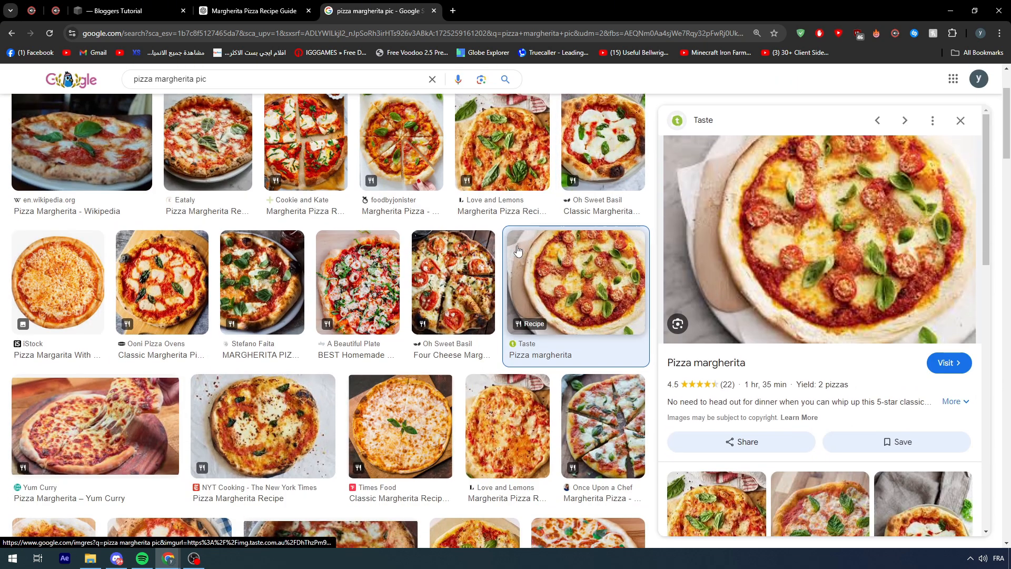
{"action": "left_click", "coordinate": [447, 289]}
{"action": "right_click", "coordinate": [769, 243]}
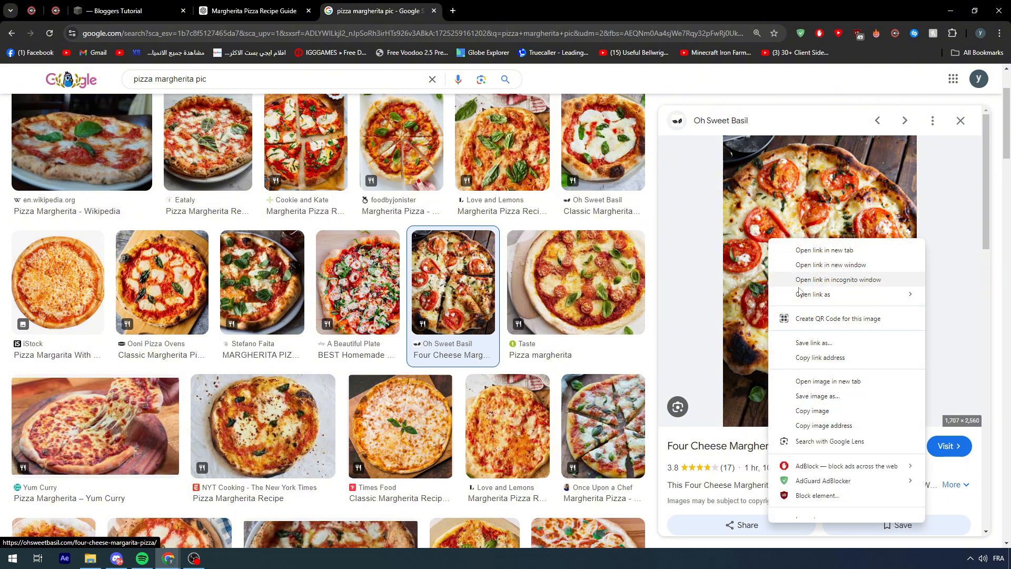
{"action": "left_click", "coordinate": [812, 388]}
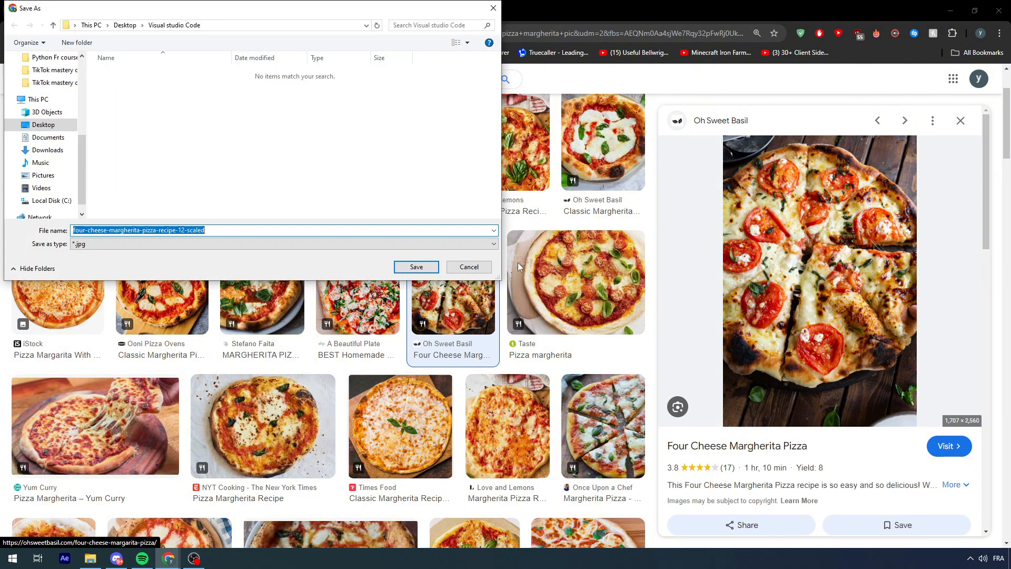
{"action": "left_click", "coordinate": [425, 267]}
- Return to the Squarespace post and fill the empty image block with the downloaded four-cheese-margherita-pizza-recipe-12-scaled.jpg
{"action": "left_click", "coordinate": [249, 9]}
{"action": "left_click", "coordinate": [143, 9]}
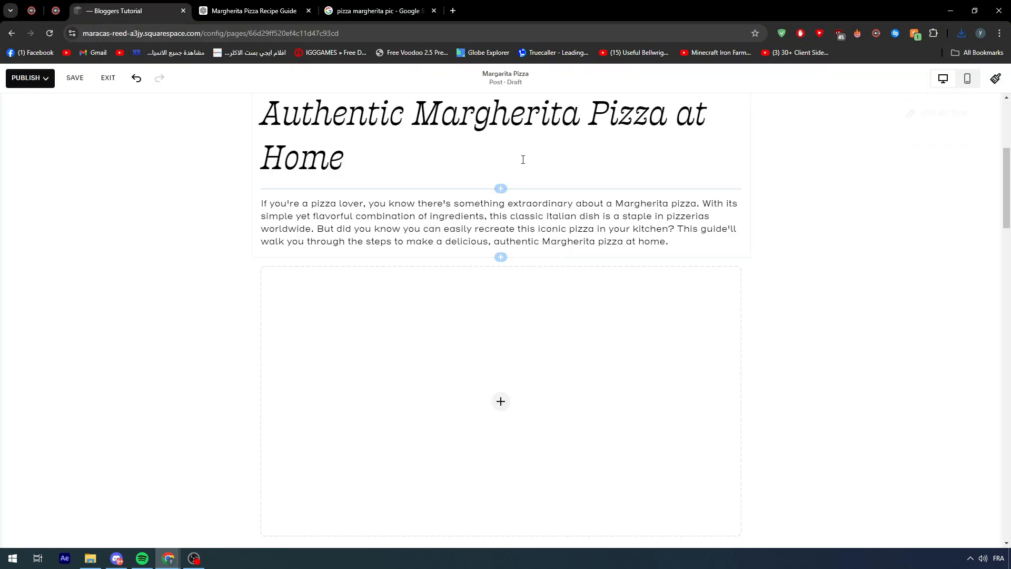
{"action": "left_click", "coordinate": [963, 34]}
{"action": "left_click_drag", "start_coordinate": [890, 83], "coordinate": [638, 383]}
{"action": "scroll", "coordinate": [883, 300], "scroll_direction": "down", "scroll_amount": 3}
{"action": "scroll", "coordinate": [821, 254], "scroll_direction": "up", "scroll_amount": 1}
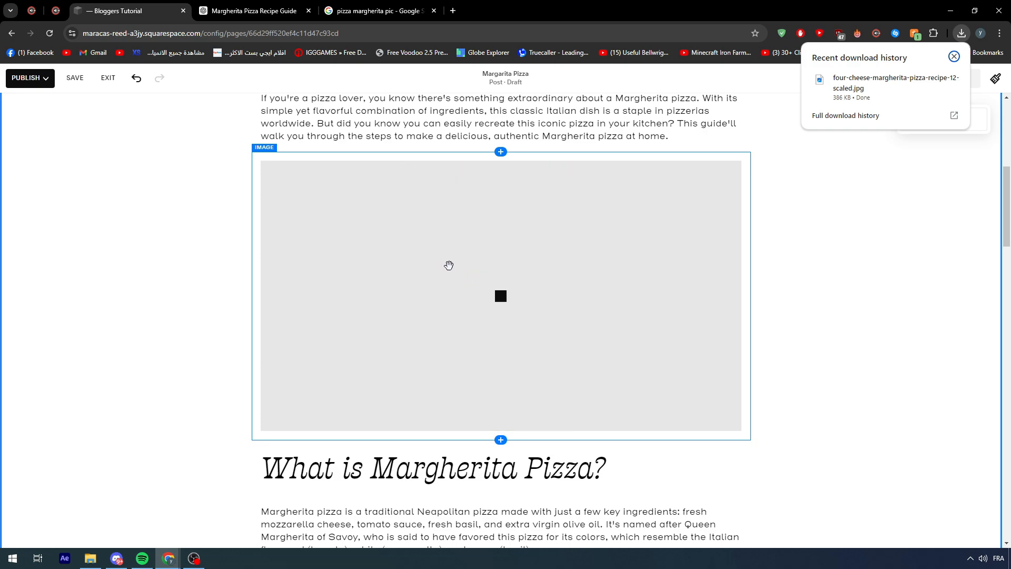
{"action": "scroll", "coordinate": [463, 274], "scroll_direction": "down", "scroll_amount": 3}
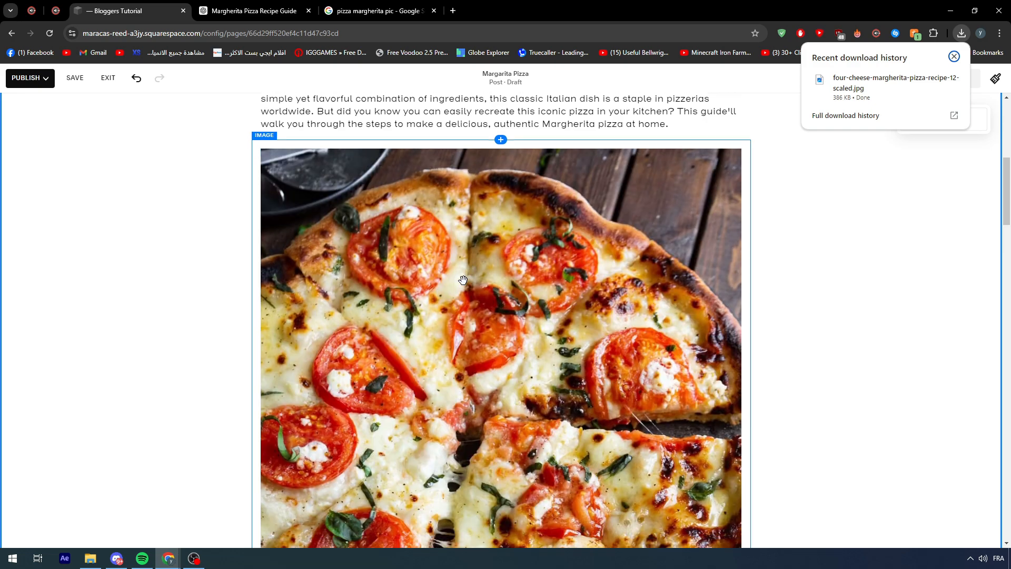
- Open the pizza image block's content settings, examine its alternate filename and image alt text, and close the settings
{"action": "scroll", "coordinate": [452, 259], "scroll_direction": "down", "scroll_amount": 1}
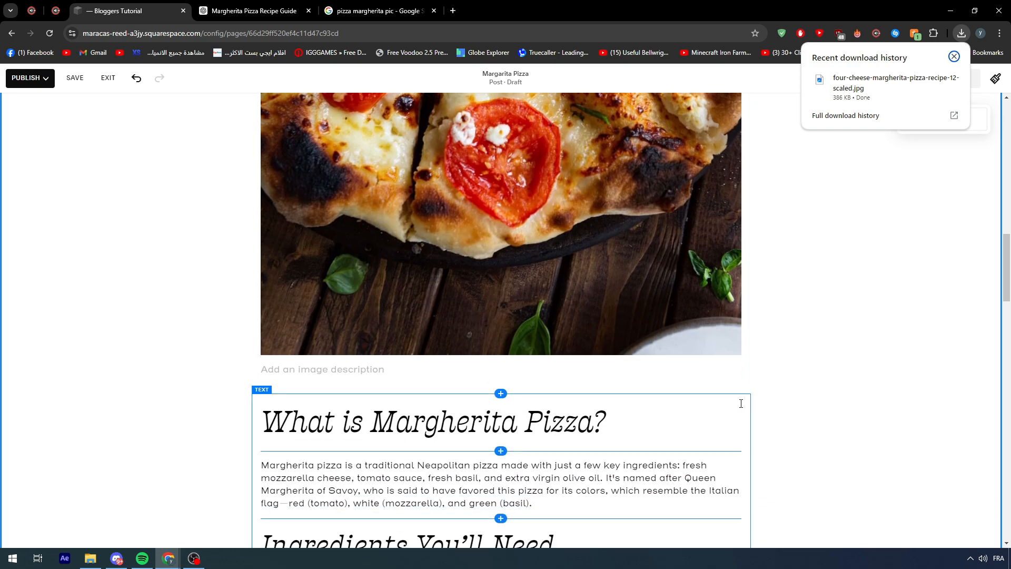
{"action": "left_click", "coordinate": [698, 370]}
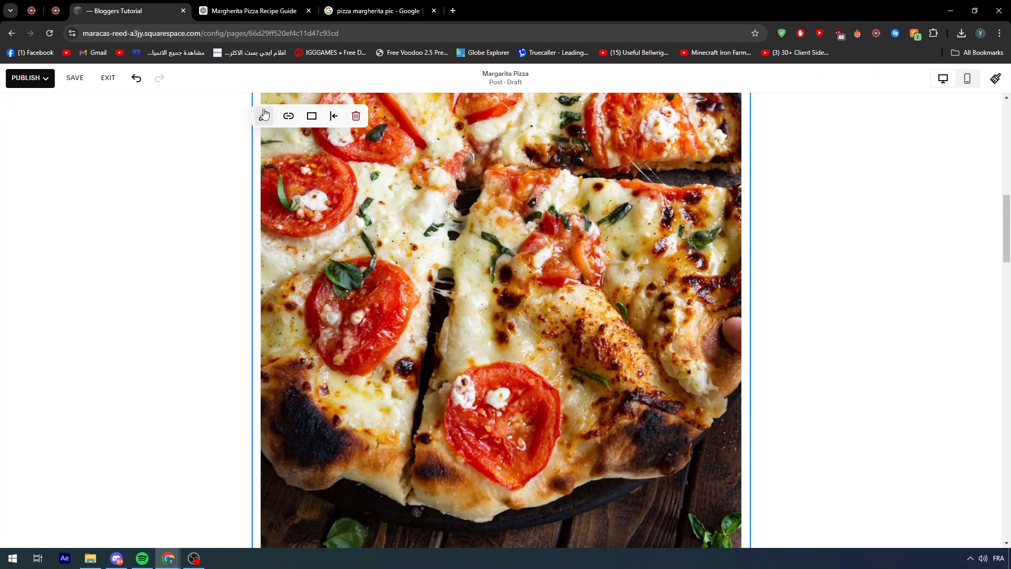
{"action": "left_click", "coordinate": [264, 116]}
{"action": "scroll", "coordinate": [839, 190], "scroll_direction": "down", "scroll_amount": 3}
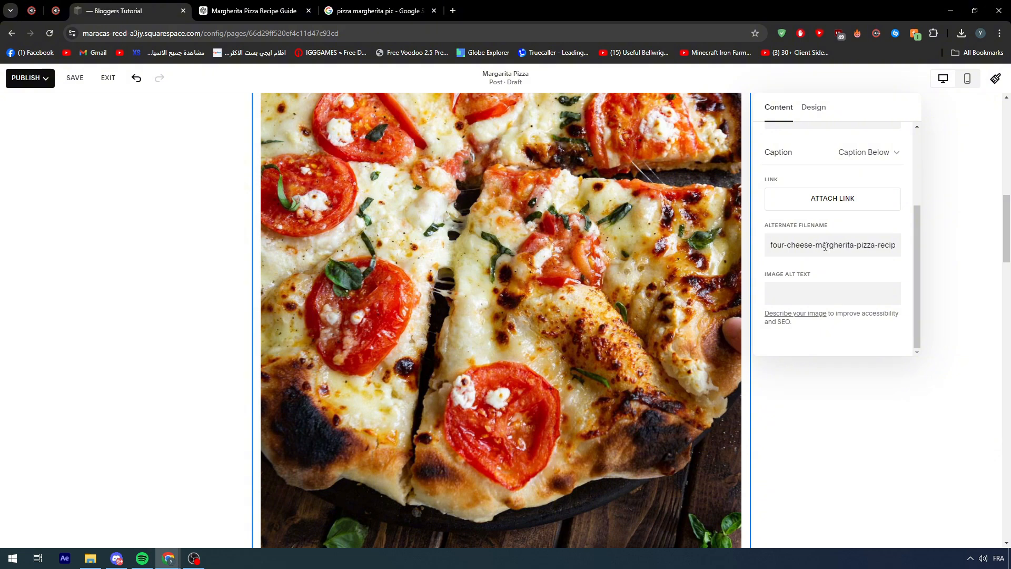
{"action": "triple_click", "coordinate": [810, 245]}
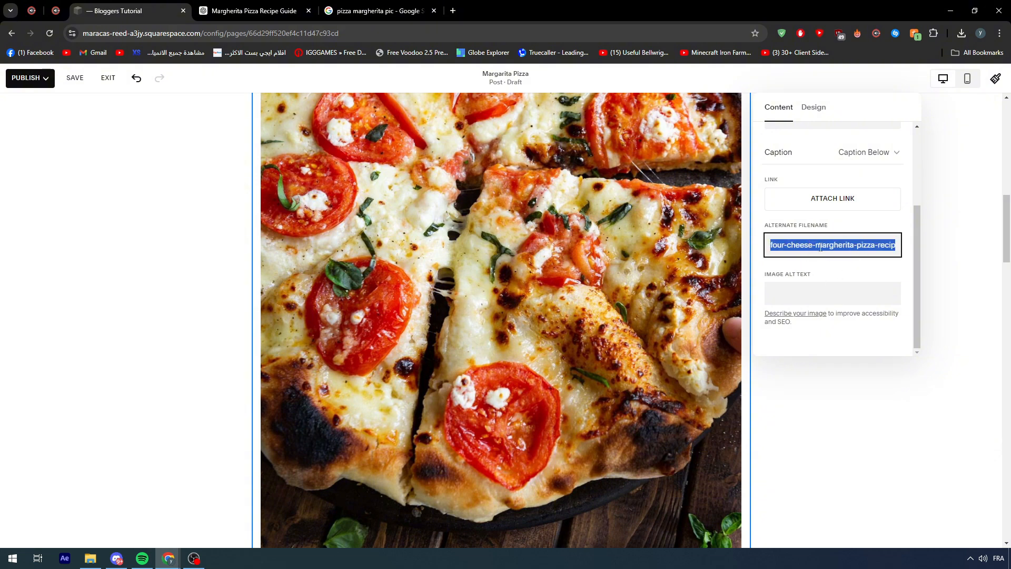
{"action": "left_click", "coordinate": [833, 262]}
{"action": "left_click", "coordinate": [804, 292]}
{"action": "left_click", "coordinate": [812, 268]}
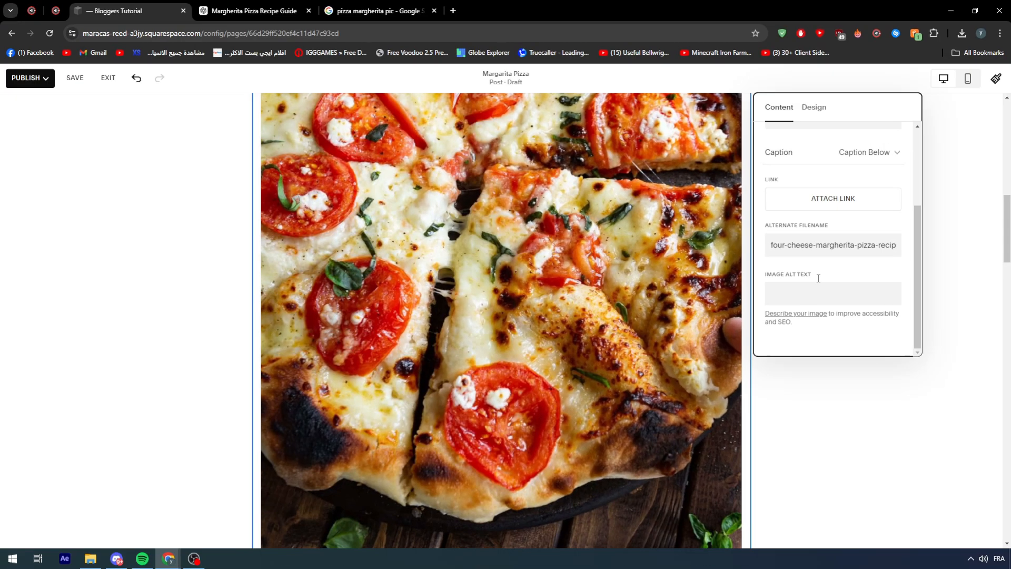
{"action": "scroll", "coordinate": [401, 264], "scroll_direction": "up", "scroll_amount": 10}
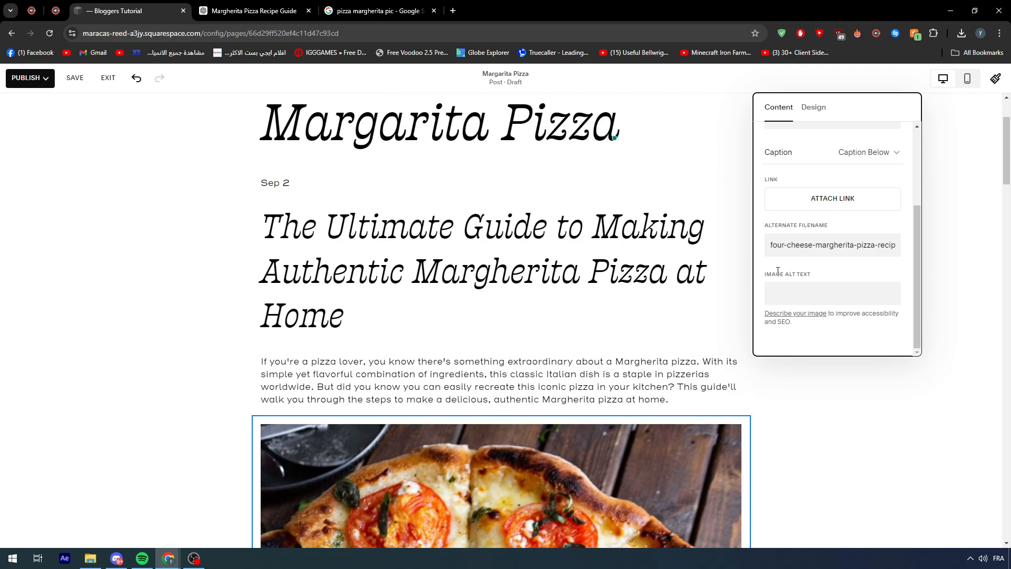
{"action": "left_click_drag", "start_coordinate": [771, 273], "coordinate": [800, 273]}
{"action": "left_click", "coordinate": [792, 289]}
{"action": "scroll", "coordinate": [638, 336], "scroll_direction": "down", "scroll_amount": 3}
{"action": "left_click", "coordinate": [774, 415]}
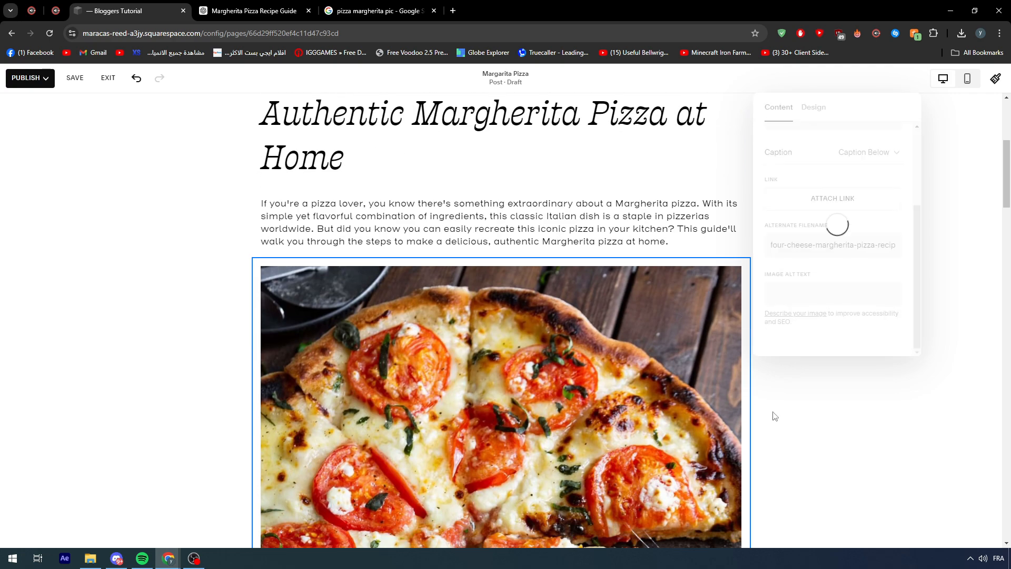
- Review the post draft from the pizza image through the Final Thoughts section and back to the introduction, checking image placement and text layout
{"action": "scroll", "coordinate": [612, 346], "scroll_direction": "down", "scroll_amount": 4}
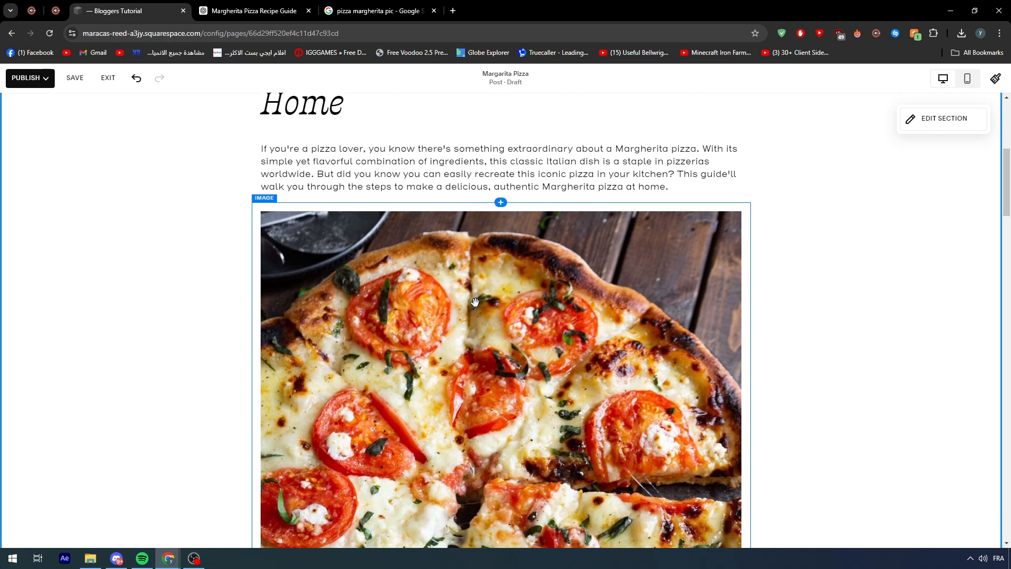
{"action": "scroll", "coordinate": [497, 262], "scroll_direction": "up", "scroll_amount": 3}
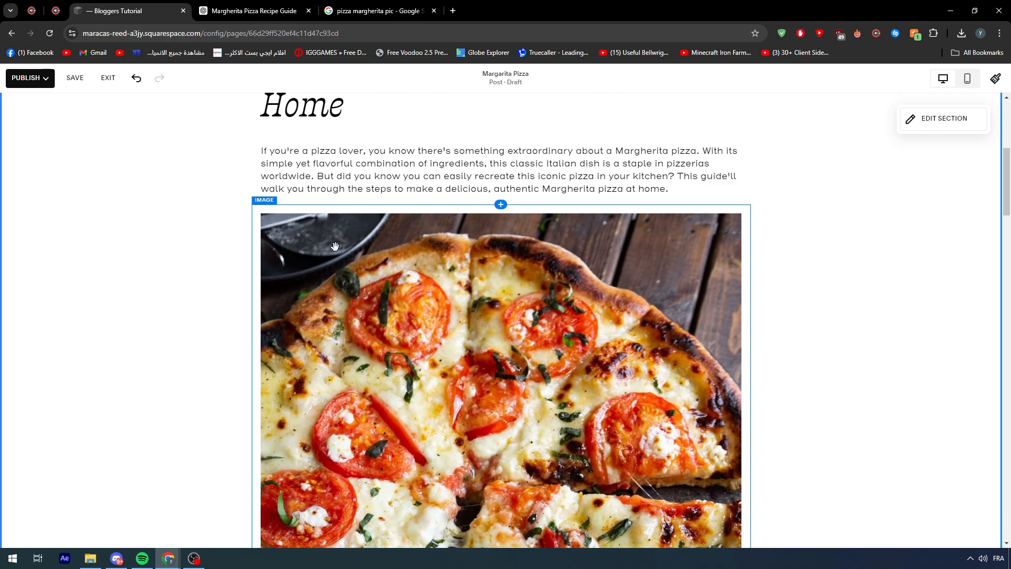
{"action": "scroll", "coordinate": [335, 247], "scroll_direction": "down", "scroll_amount": 3}
{"action": "scroll", "coordinate": [368, 253], "scroll_direction": "up", "scroll_amount": 2}
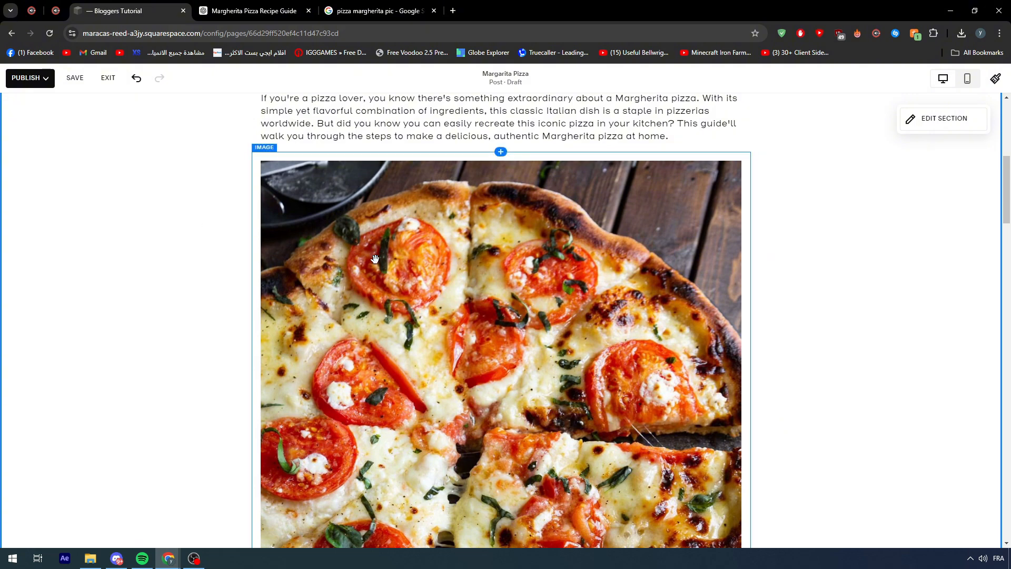
{"action": "left_click", "coordinate": [579, 232]}
{"action": "scroll", "coordinate": [421, 221], "scroll_direction": "down", "scroll_amount": 10}
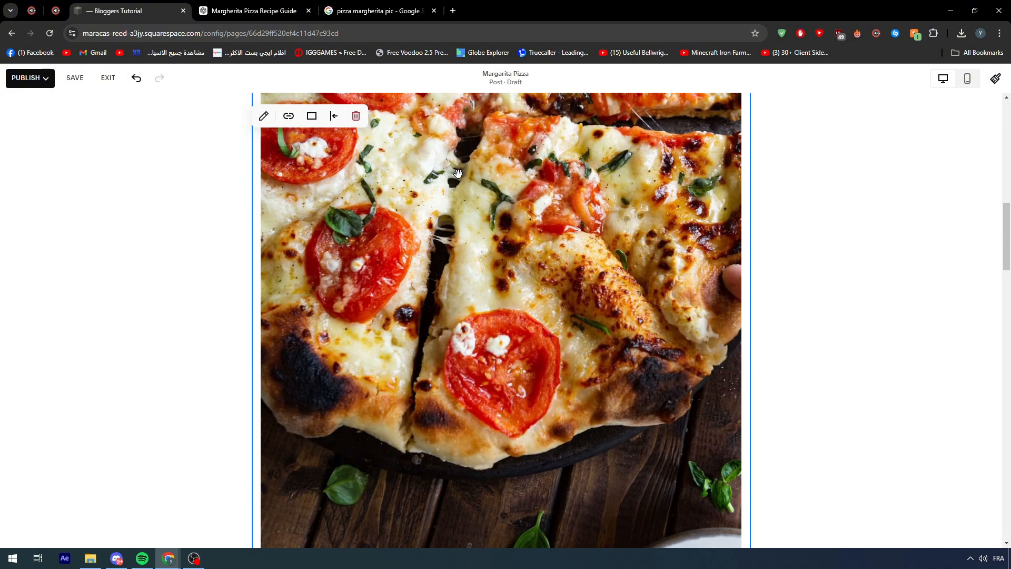
{"action": "scroll", "coordinate": [363, 251], "scroll_direction": "down", "scroll_amount": 5}
{"action": "scroll", "coordinate": [367, 251], "scroll_direction": "down", "scroll_amount": 12}
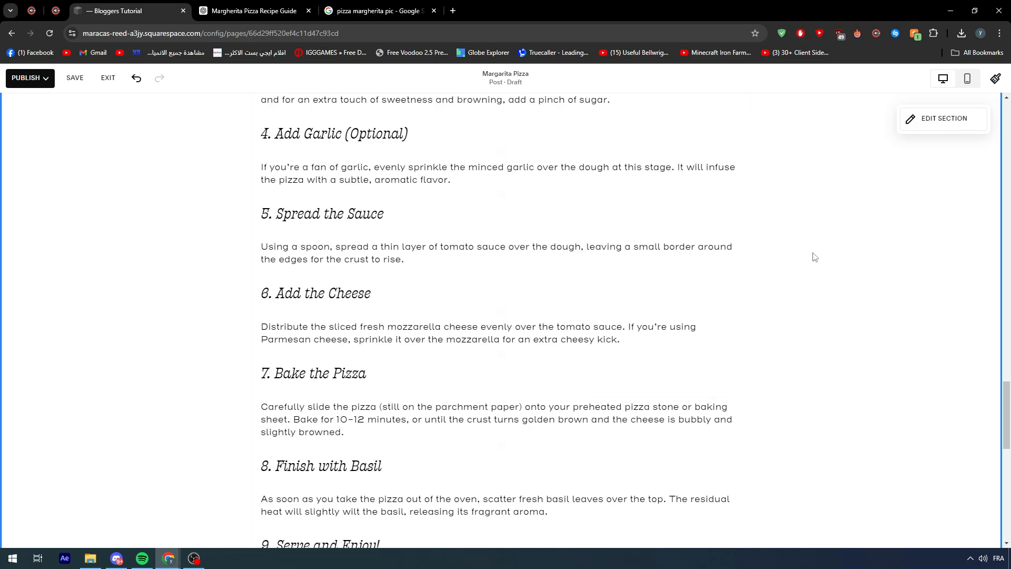
{"action": "scroll", "coordinate": [689, 298], "scroll_direction": "up", "scroll_amount": 7}
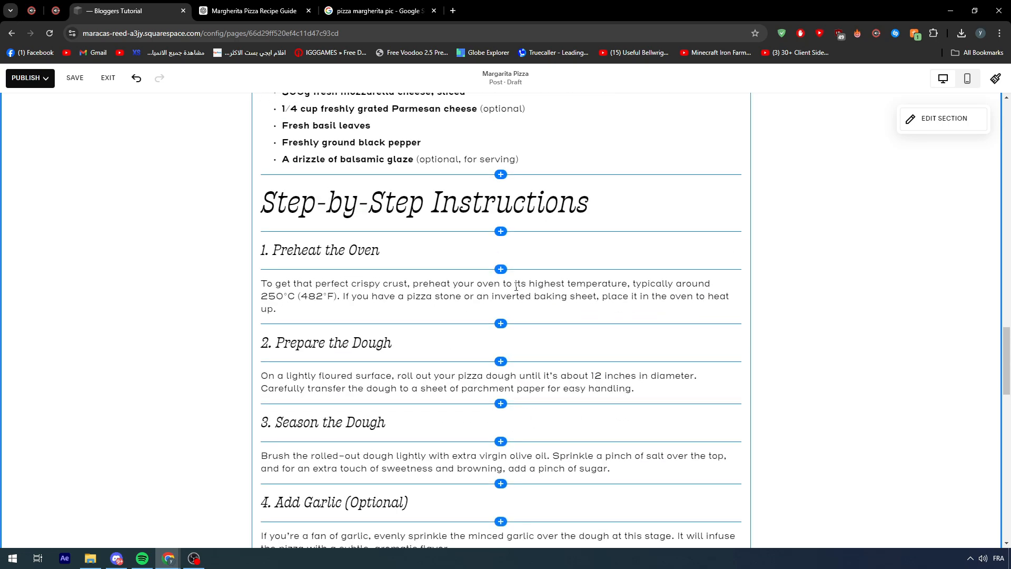
{"action": "scroll", "coordinate": [525, 273], "scroll_direction": "down", "scroll_amount": 10}
{"action": "scroll", "coordinate": [526, 278], "scroll_direction": "down", "scroll_amount": 9}
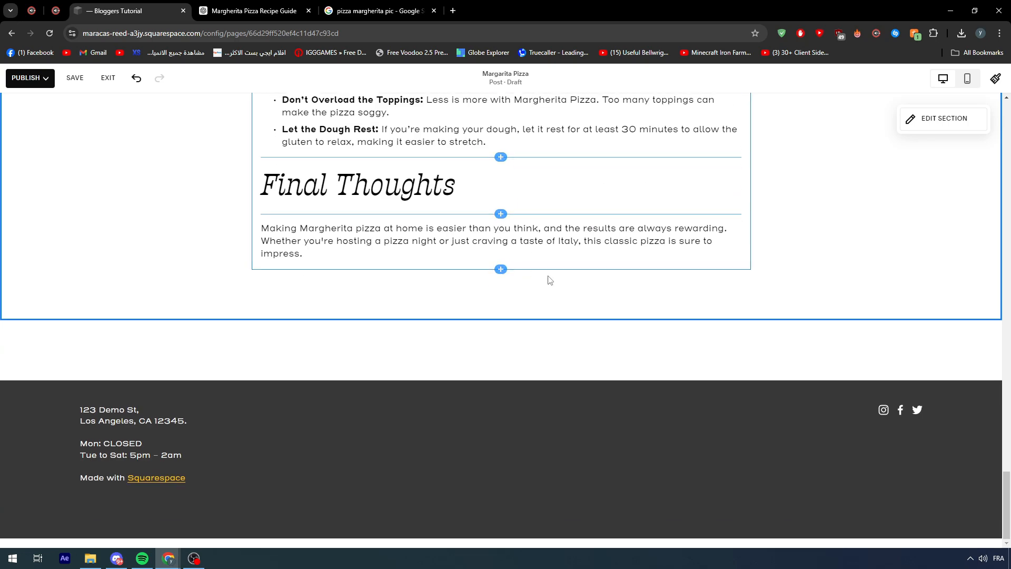
{"action": "scroll", "coordinate": [625, 307], "scroll_direction": "up", "scroll_amount": 7}
{"action": "scroll", "coordinate": [725, 318], "scroll_direction": "up", "scroll_amount": 12}
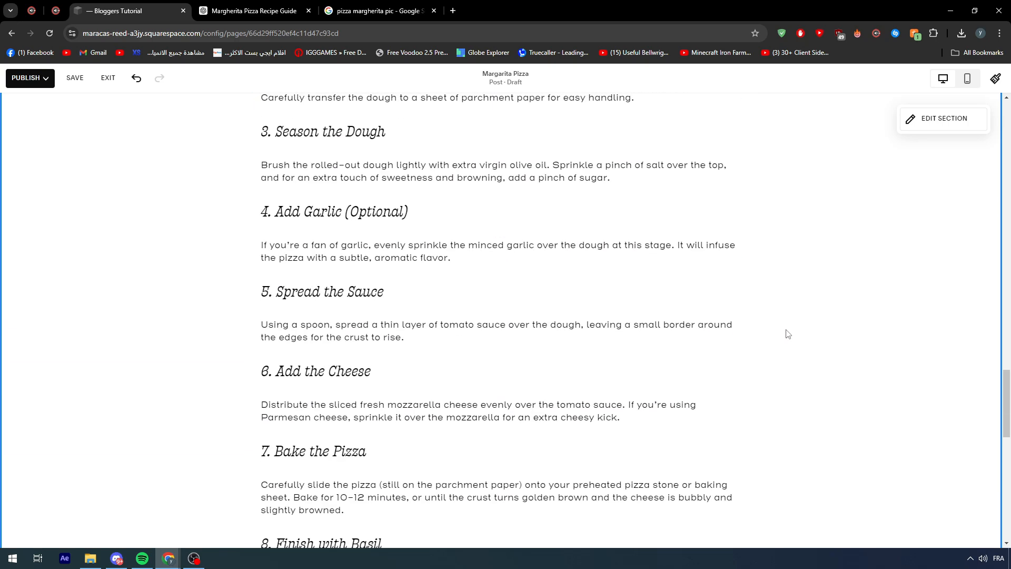
{"action": "scroll", "coordinate": [784, 331], "scroll_direction": "up", "scroll_amount": 15}
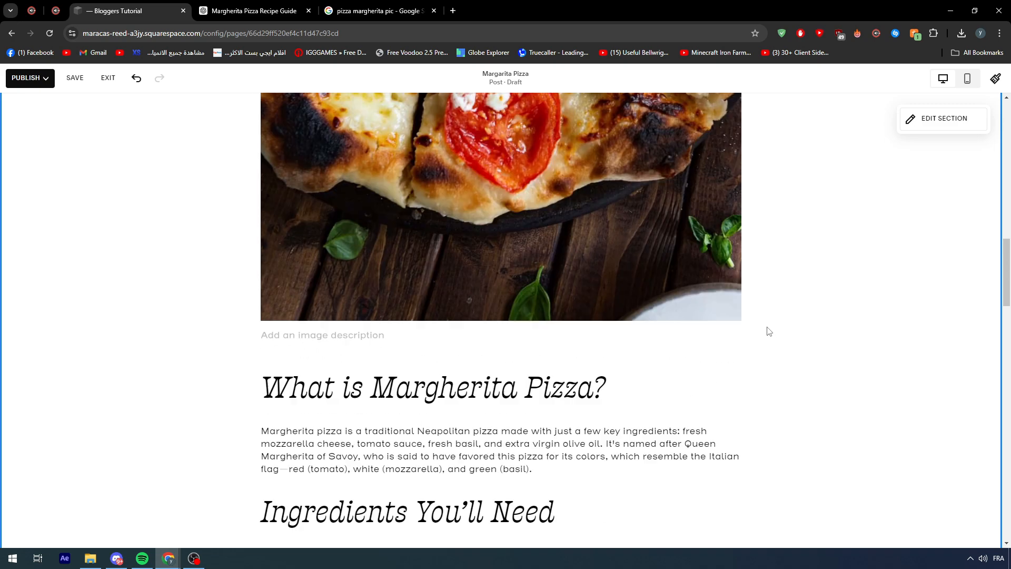
{"action": "scroll", "coordinate": [785, 326], "scroll_direction": "up", "scroll_amount": 6}
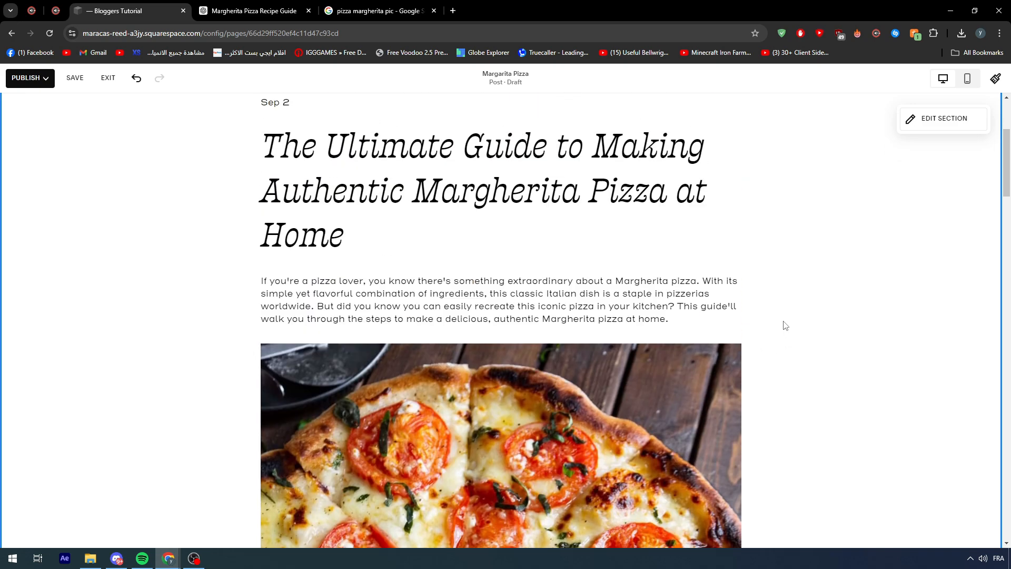